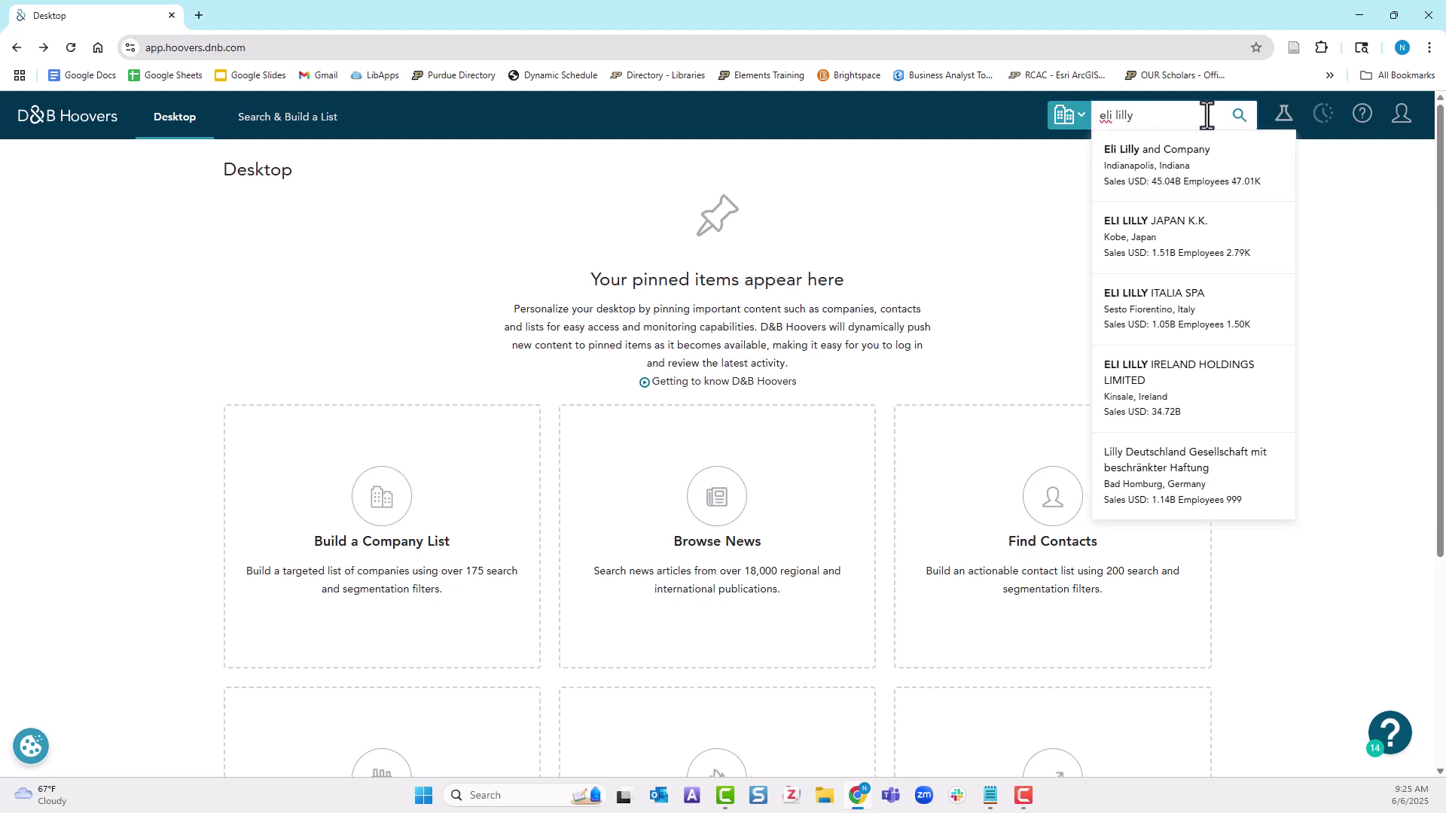
Step: Run the company search for "eli lilly" and open the profile of Eli Lilly and Company
{"action": "key", "text": "Return"}
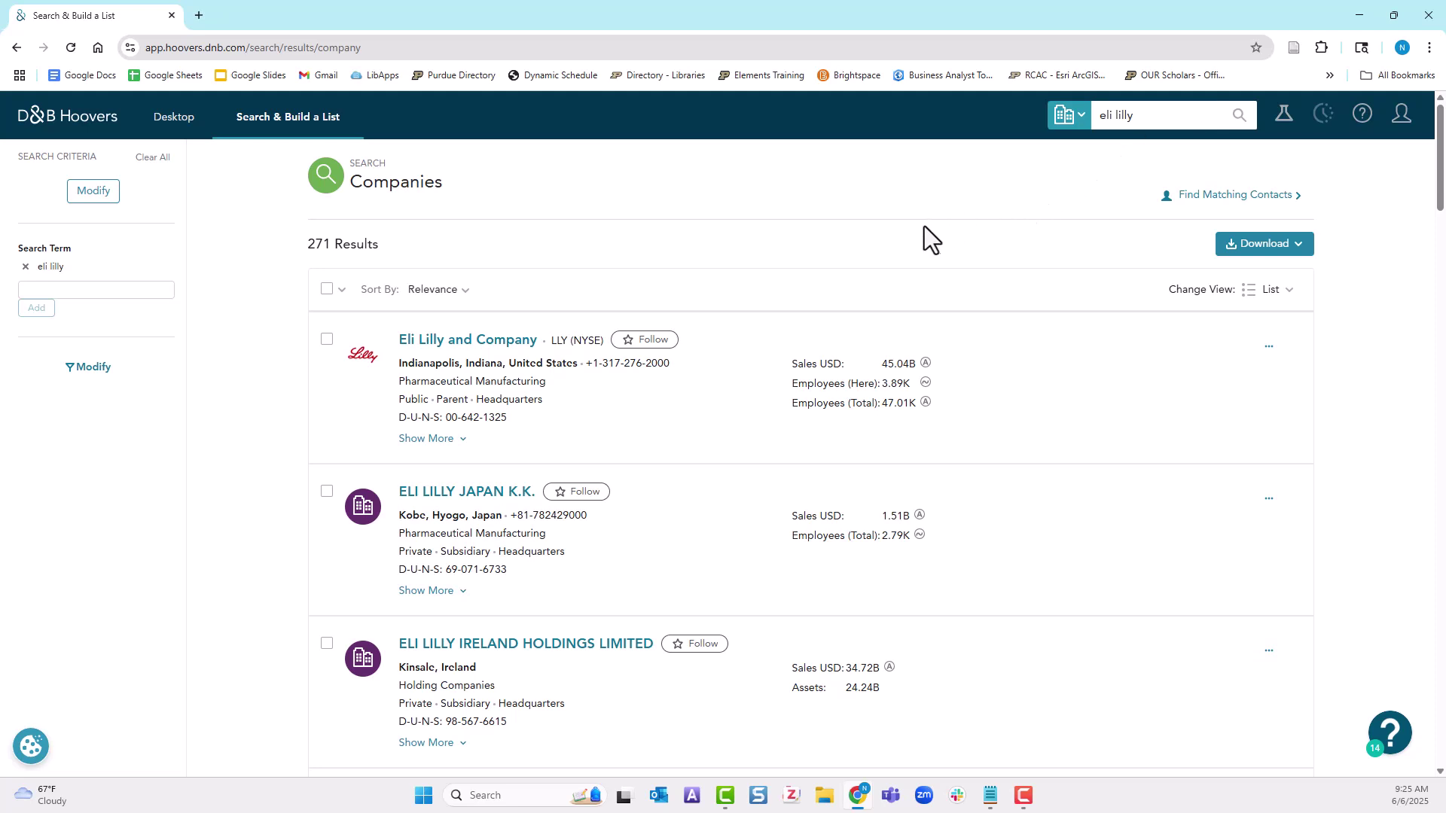
{"action": "left_click", "coordinate": [452, 344]}
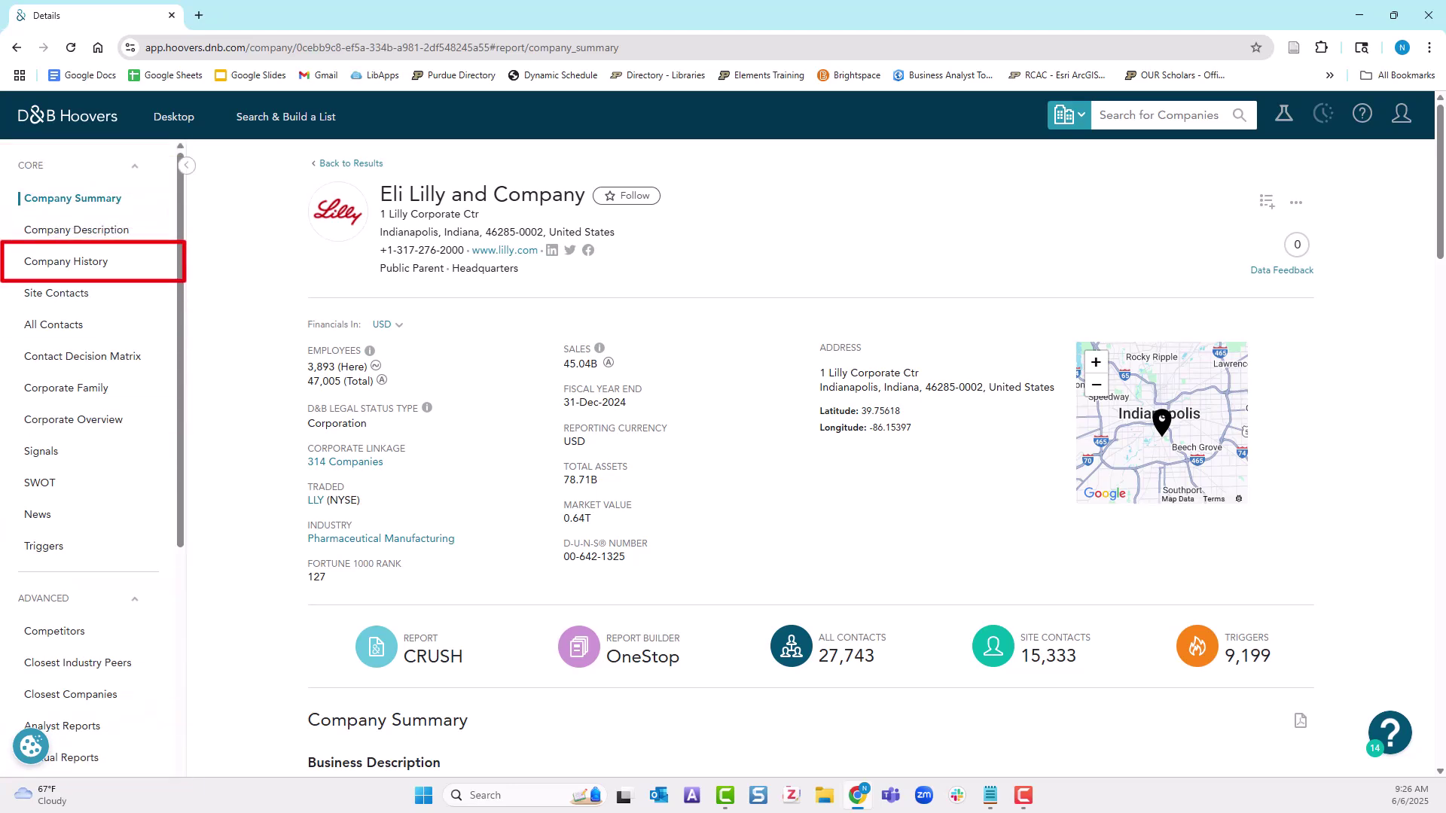
Step: Review Eli Lilly's Company History, Corporate Family, SWOT, News and Analyst Reports pages
{"action": "left_click", "coordinate": [67, 261]}
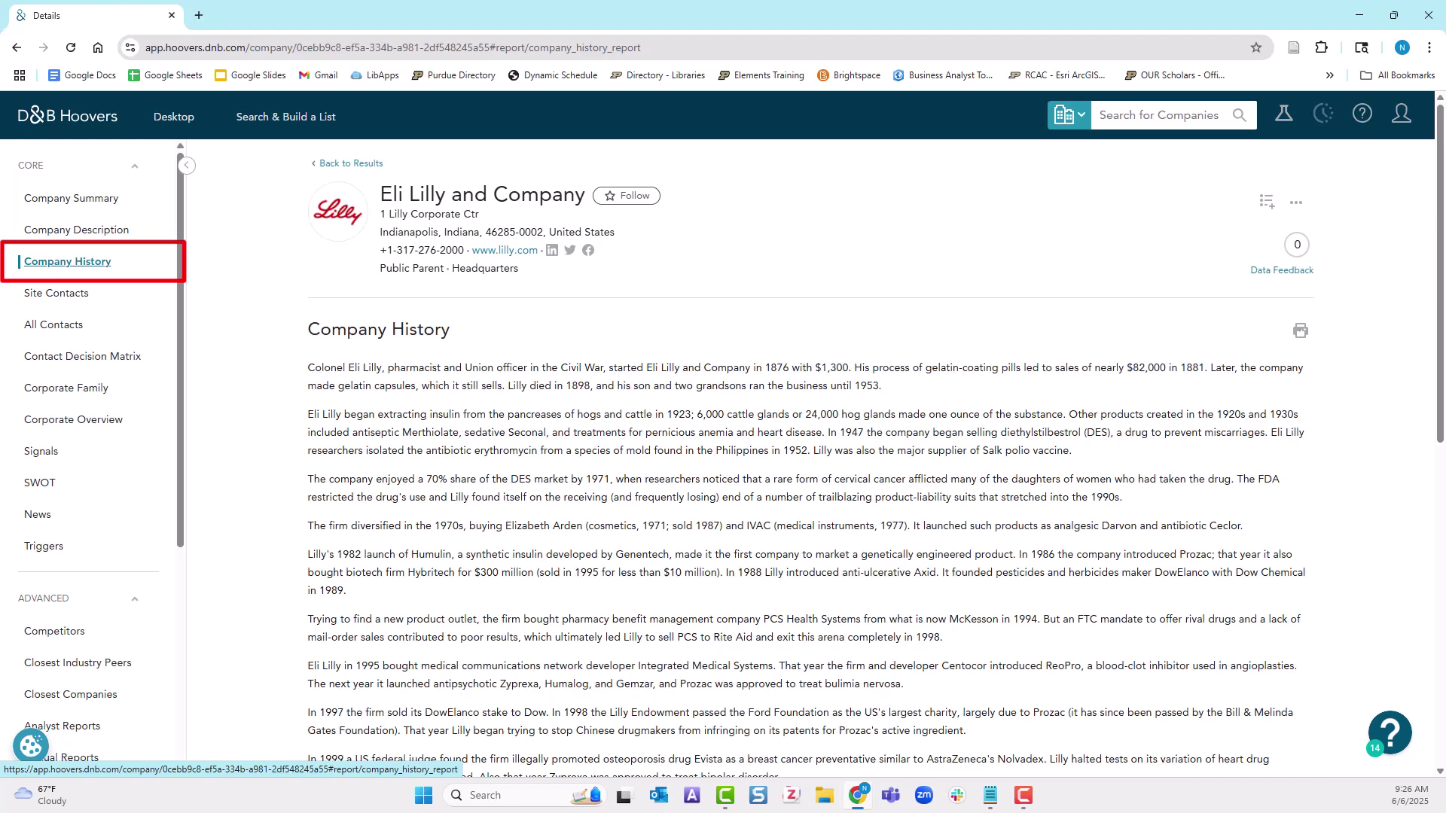
{"action": "left_click", "coordinate": [66, 388]}
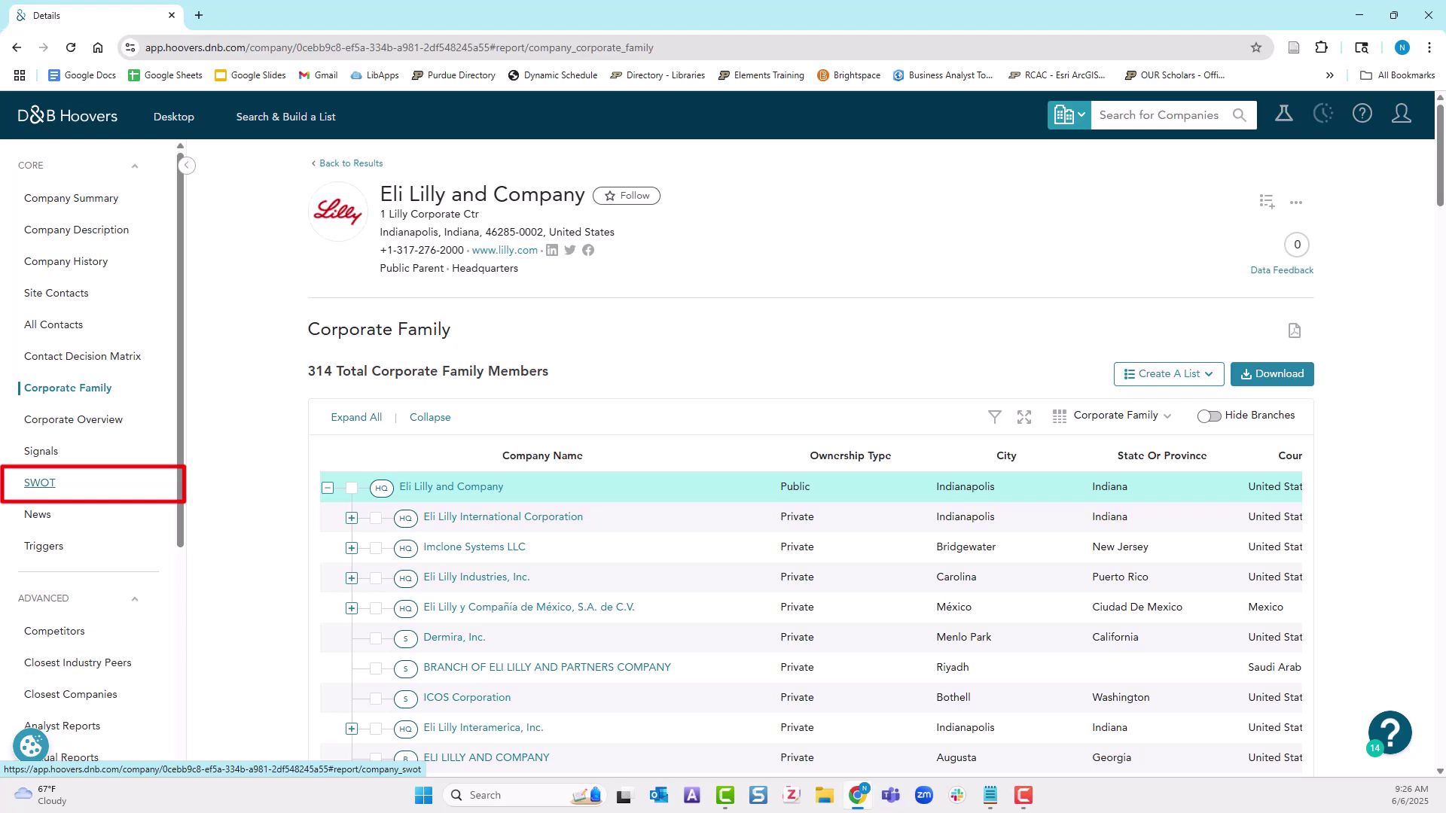
{"action": "left_click", "coordinate": [40, 483]}
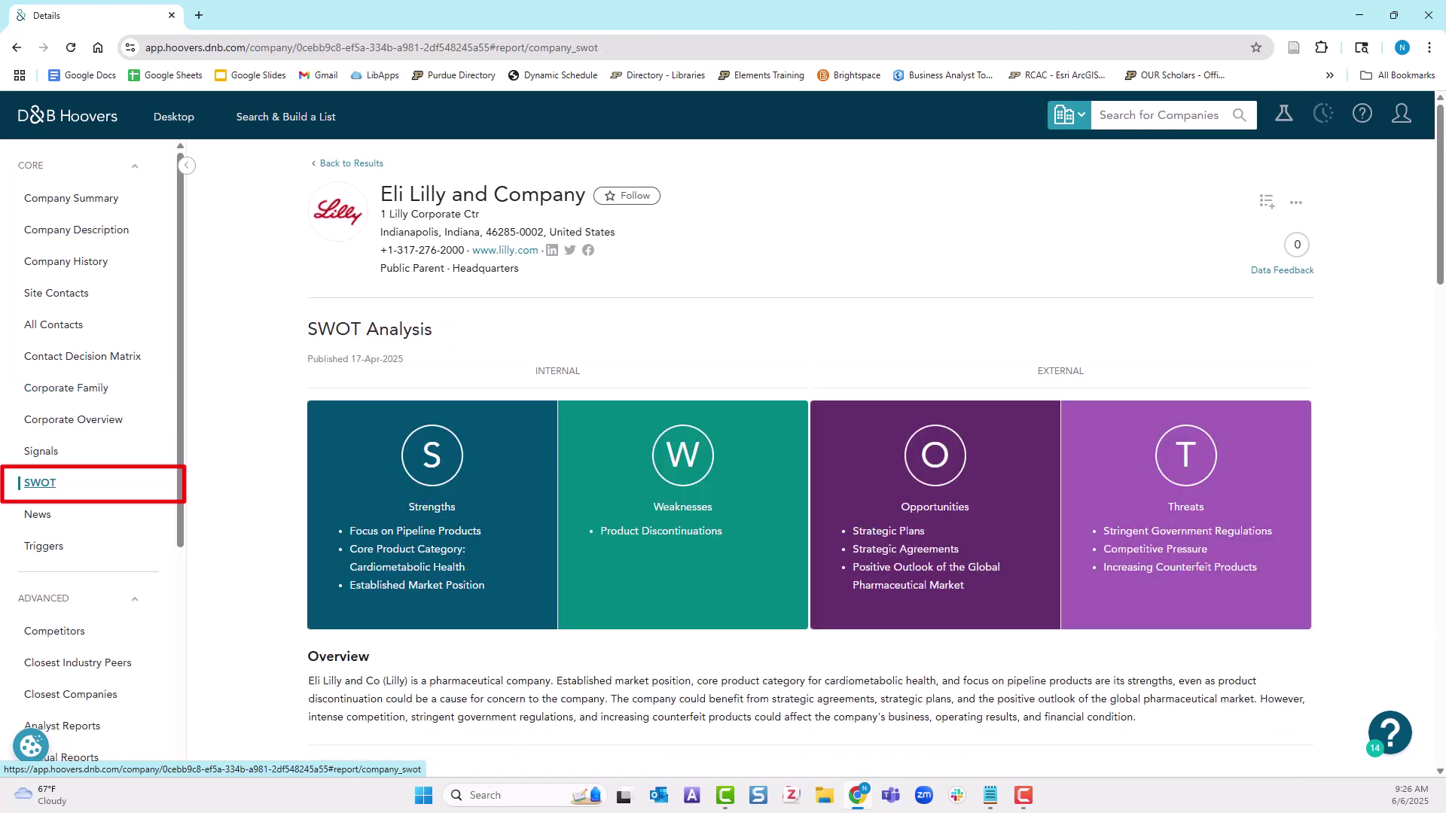
{"action": "left_click", "coordinate": [37, 515]}
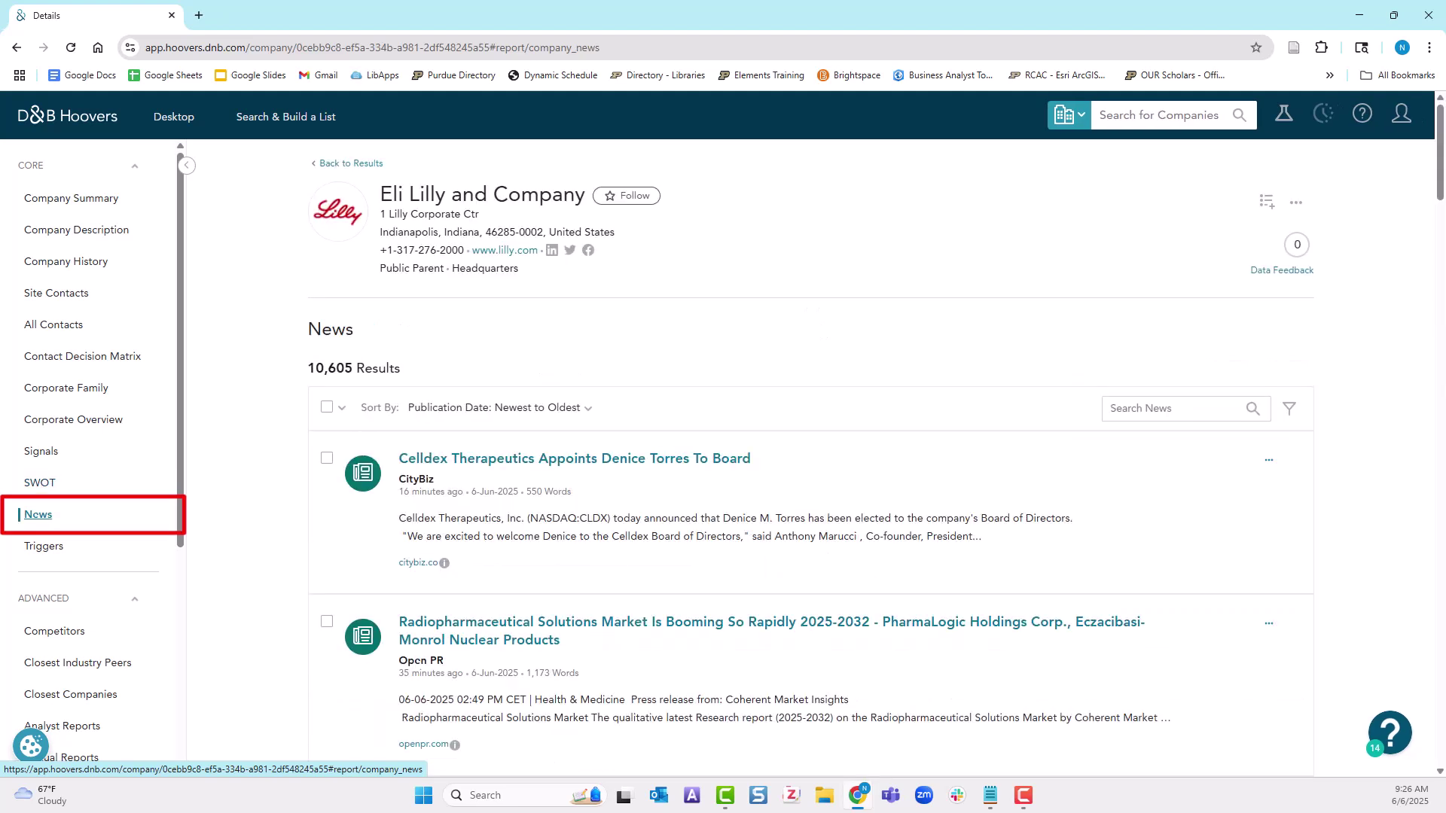
{"action": "scroll", "coordinate": [75, 512], "scroll_direction": "down", "scroll_amount": 2}
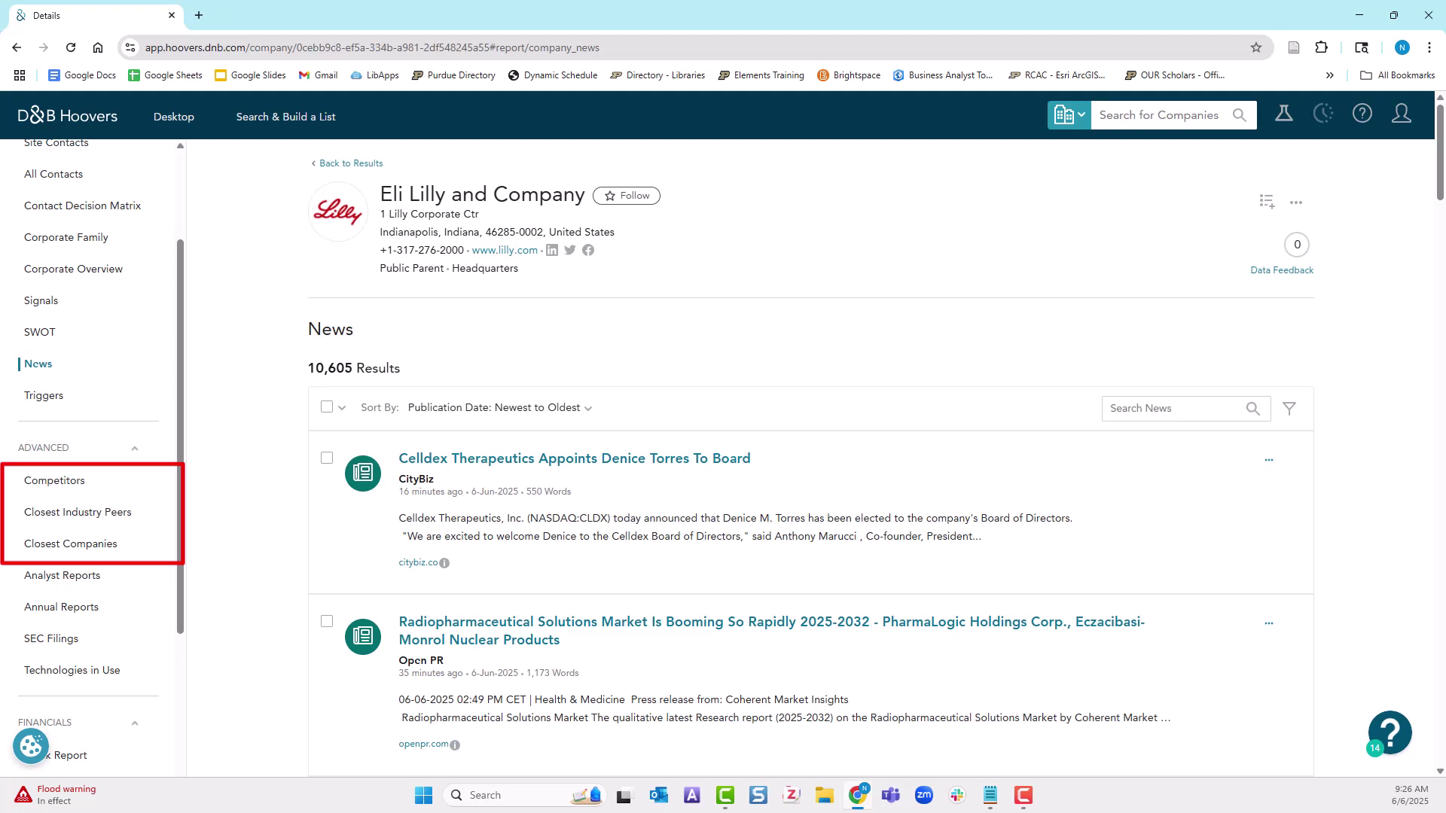
{"action": "left_click", "coordinate": [64, 575]}
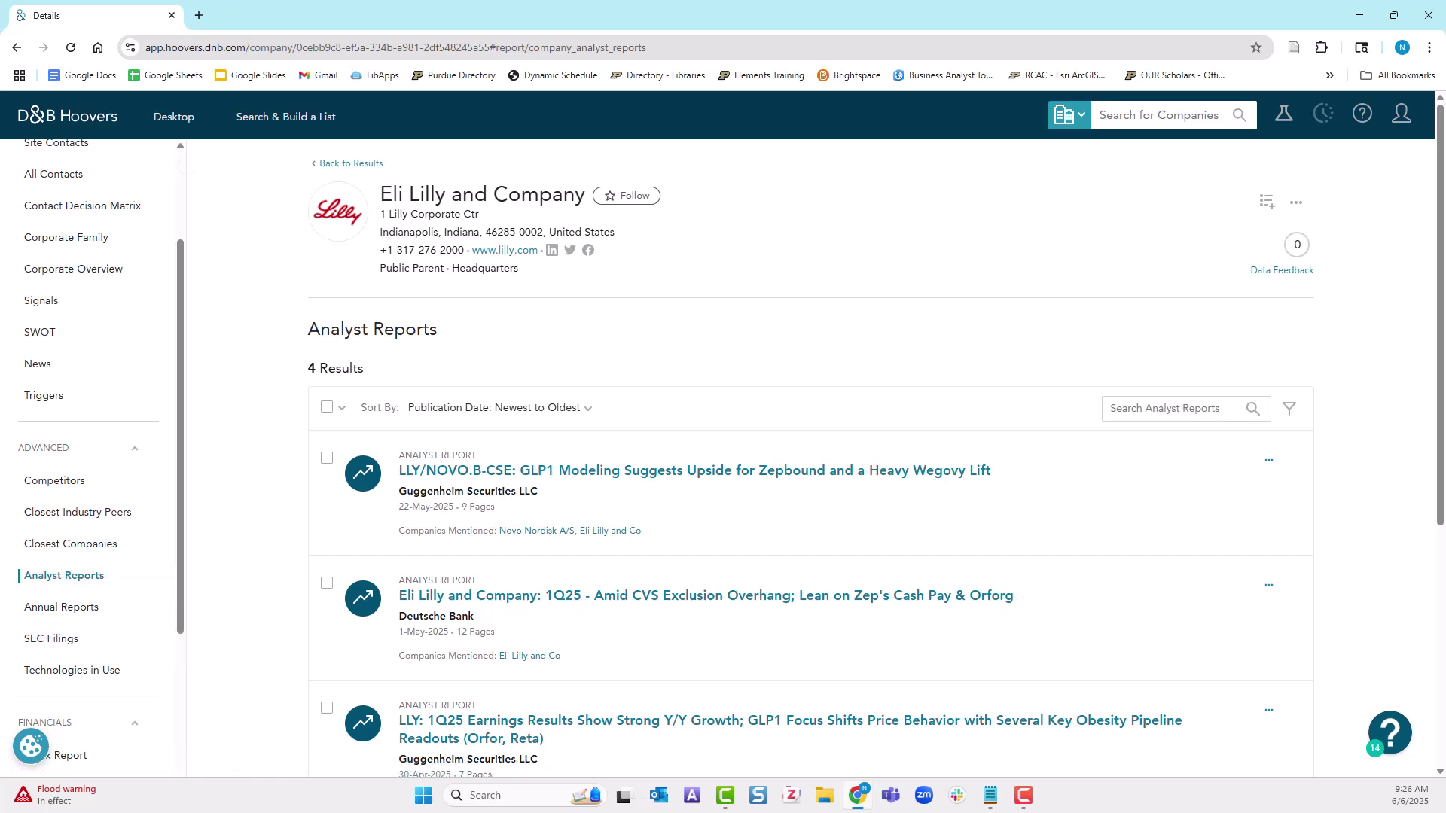
Step: Open the standardized Financial Report and set the annual income view to 10 Years
{"action": "scroll", "coordinate": [753, 452], "scroll_direction": "down", "scroll_amount": 5}
{"action": "scroll", "coordinate": [91, 433], "scroll_direction": "down", "scroll_amount": 4}
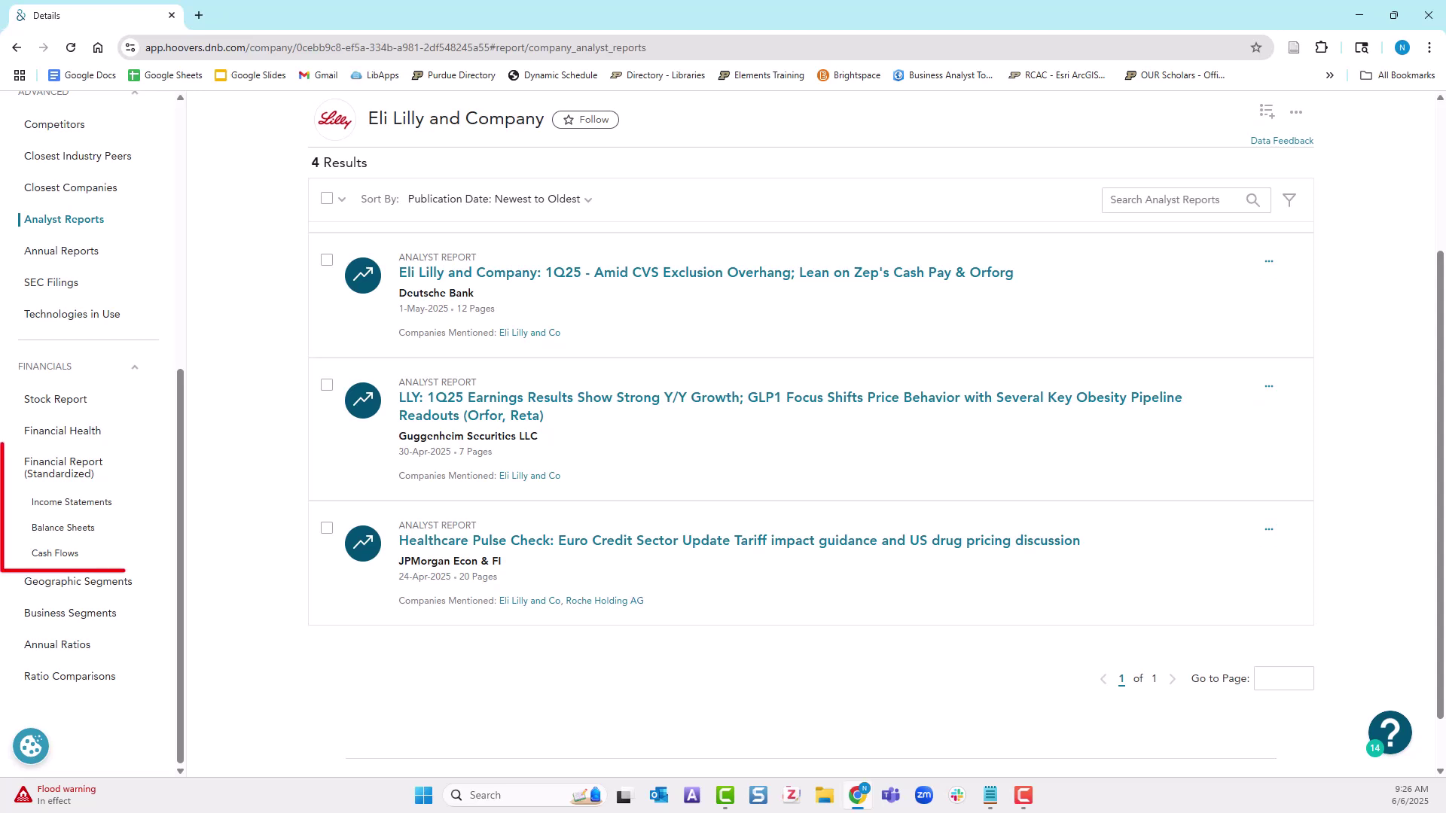
{"action": "left_click", "coordinate": [63, 470]}
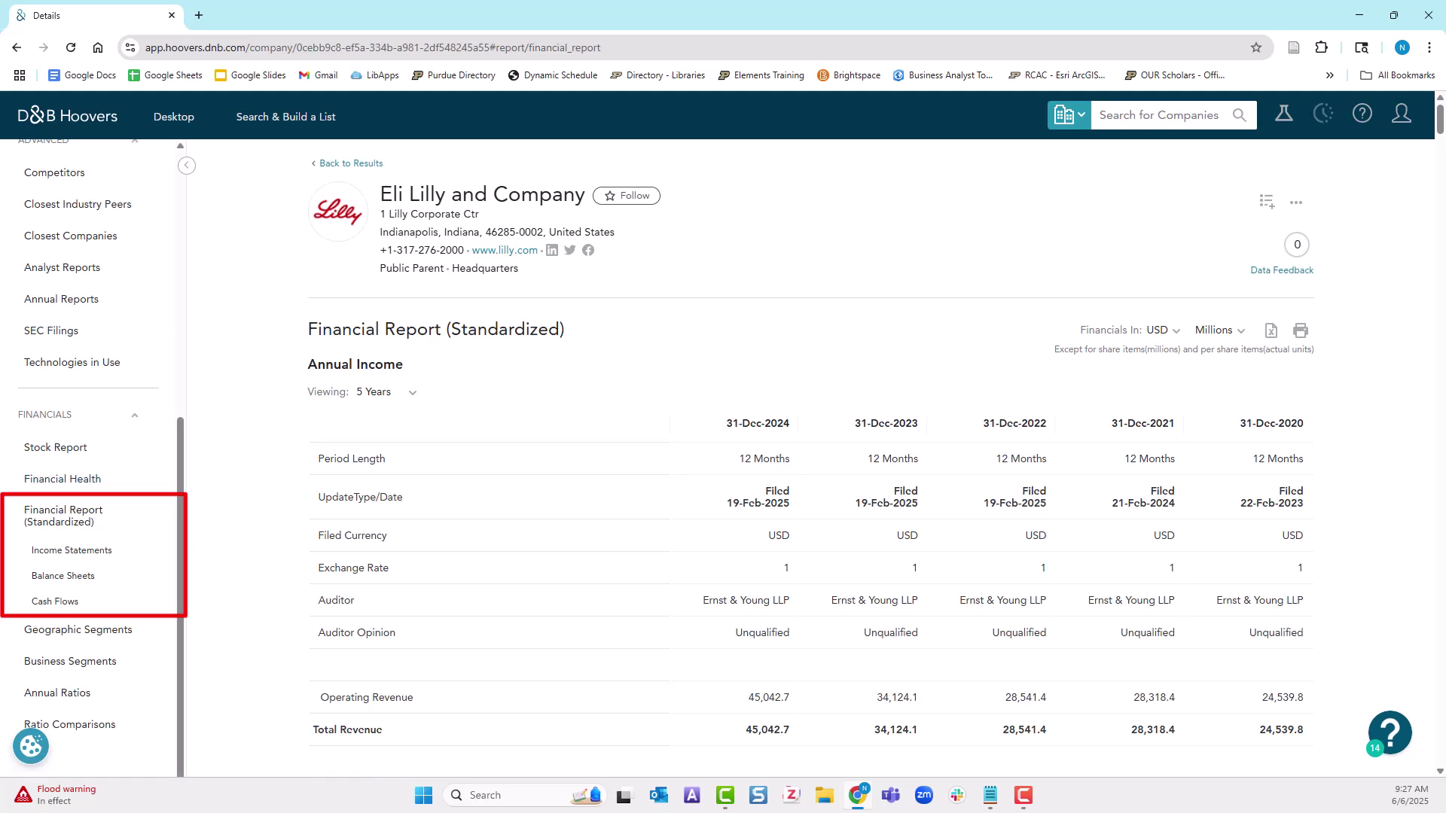
{"action": "left_click", "coordinate": [412, 392]}
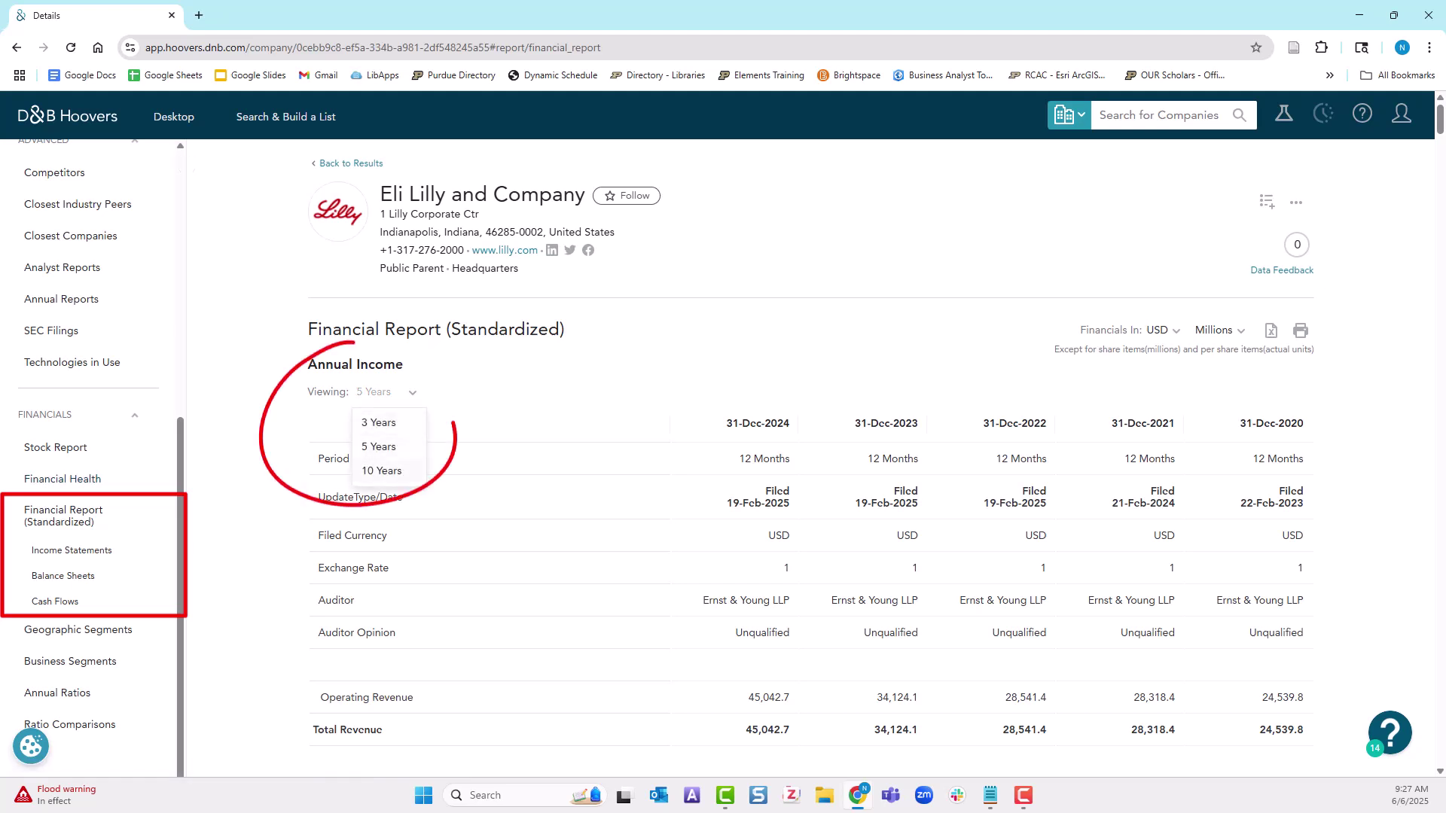
{"action": "left_click", "coordinate": [377, 470]}
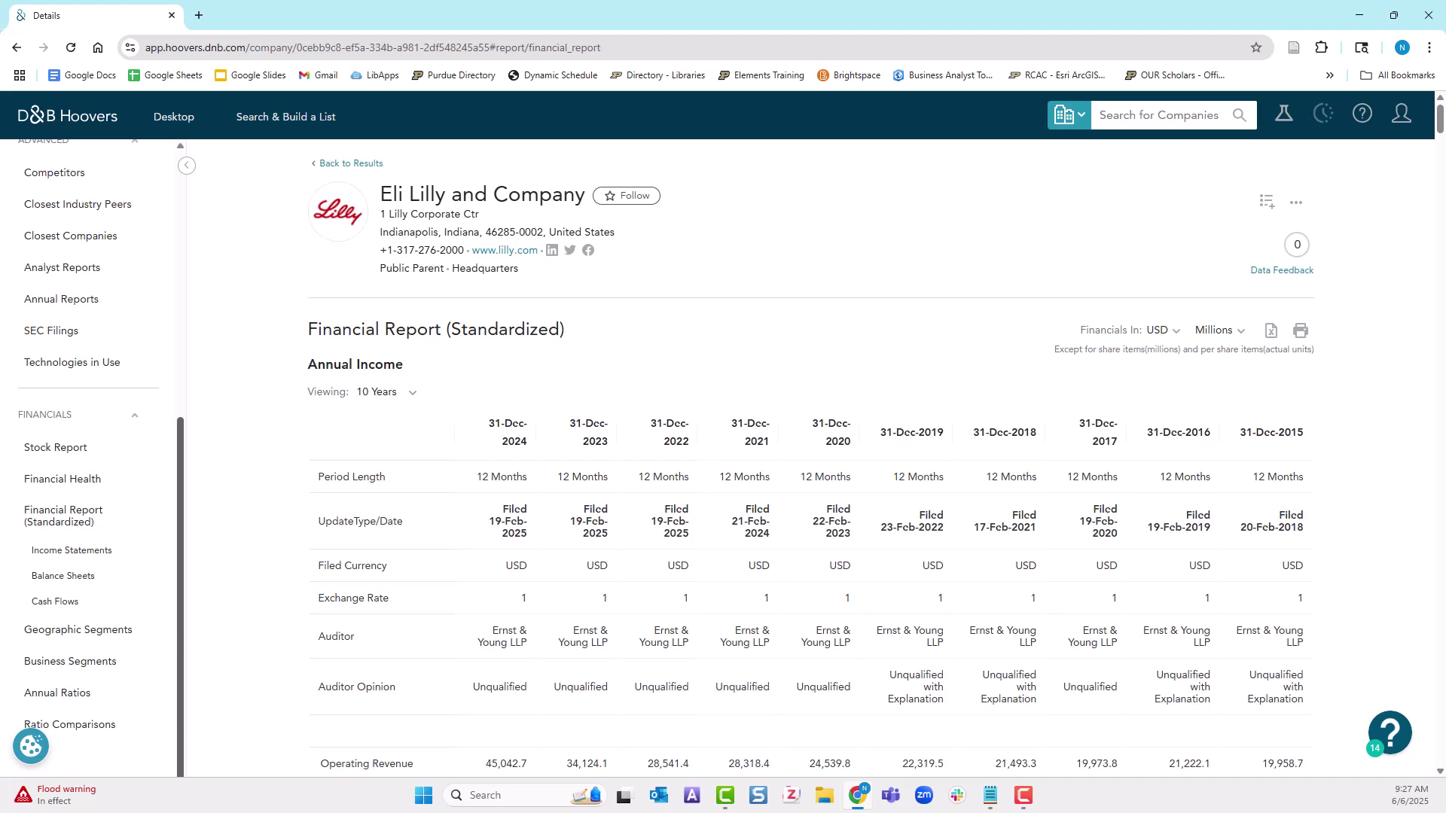
Step: From the Company Summary, start a OneStop report and add the Advanced reports Competitors and Analyst Reports
{"action": "scroll", "coordinate": [90, 452], "scroll_direction": "up", "scroll_amount": 6}
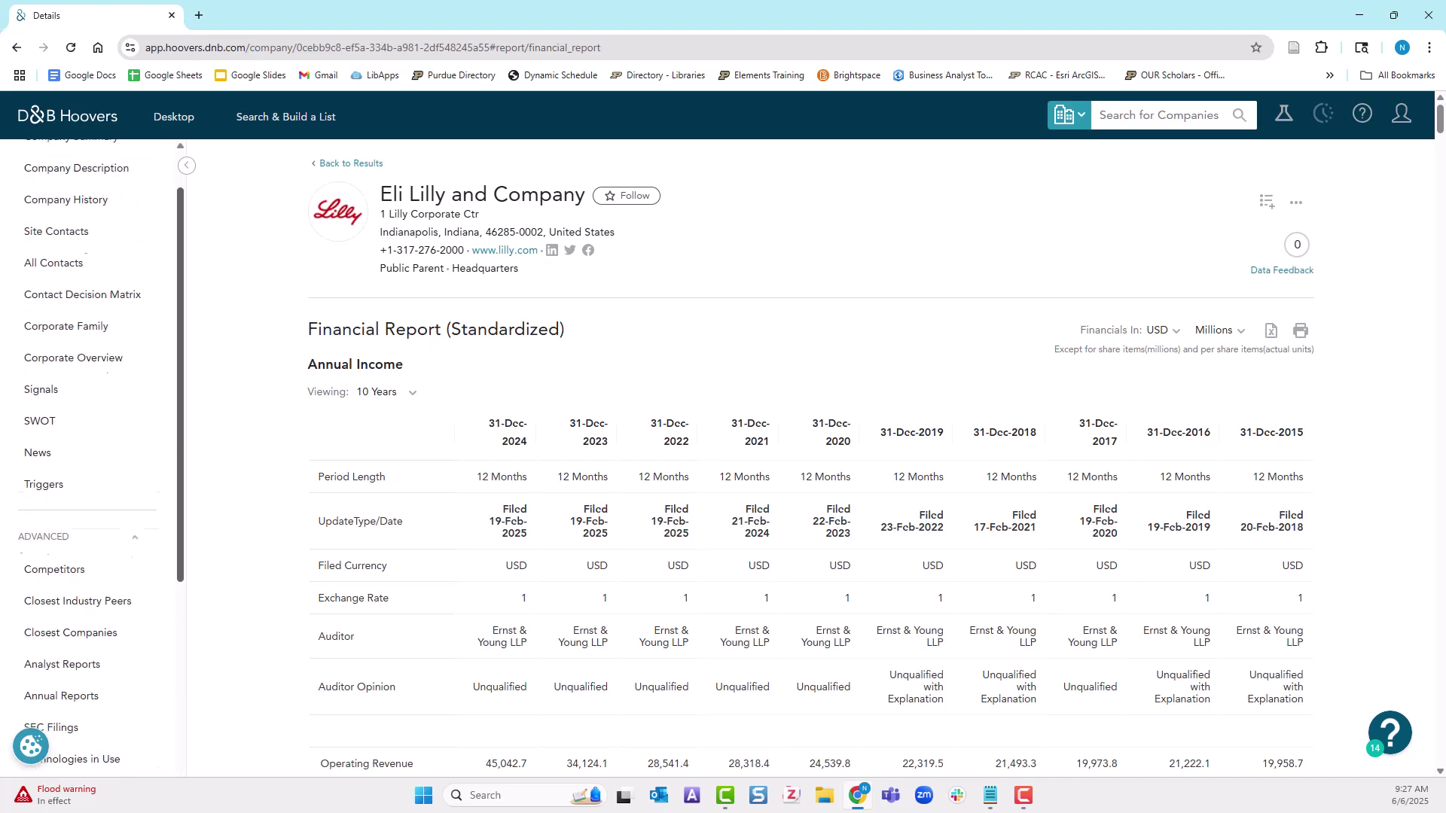
{"action": "left_click", "coordinate": [72, 199]}
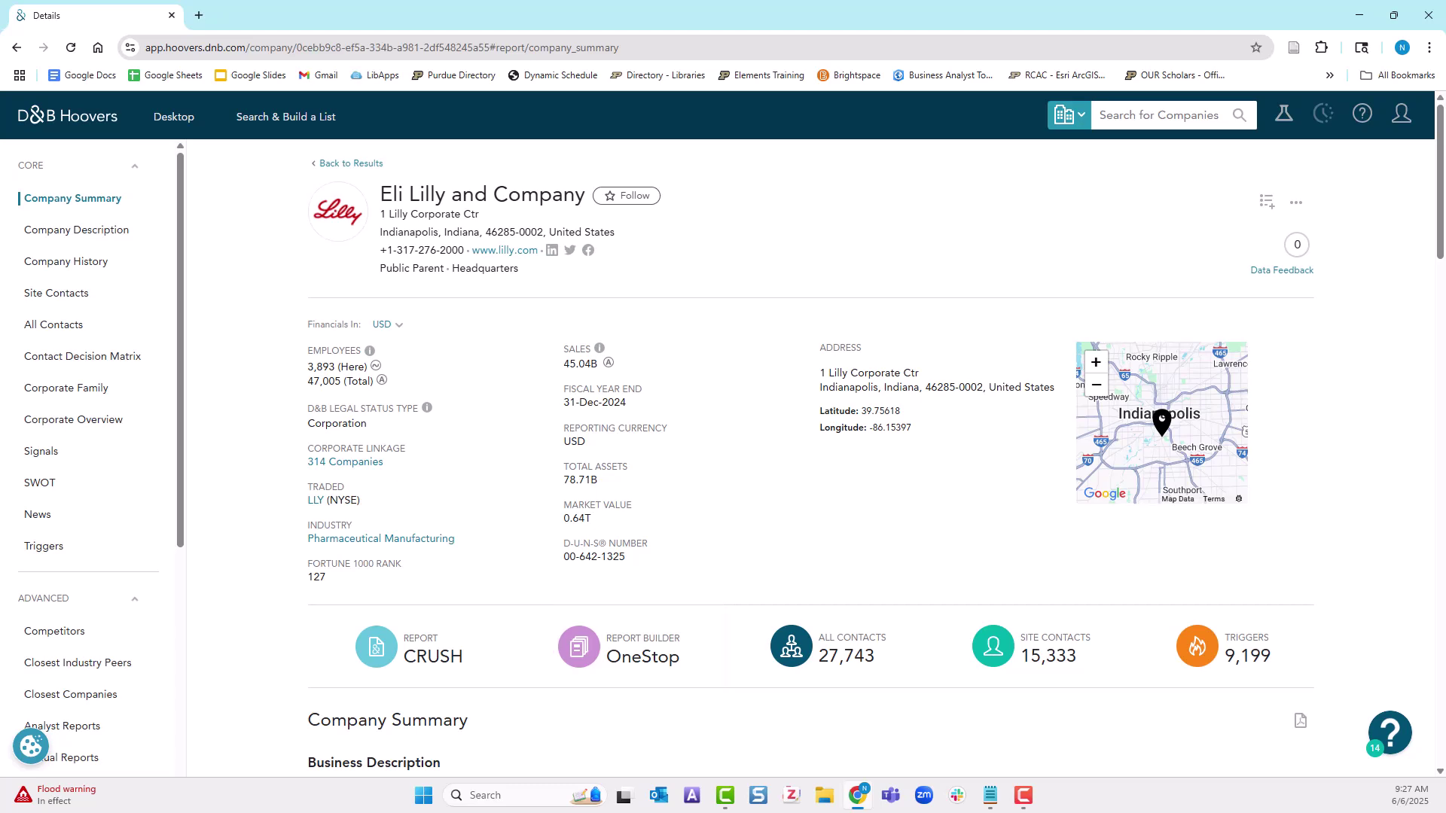
{"action": "left_click", "coordinate": [596, 662]}
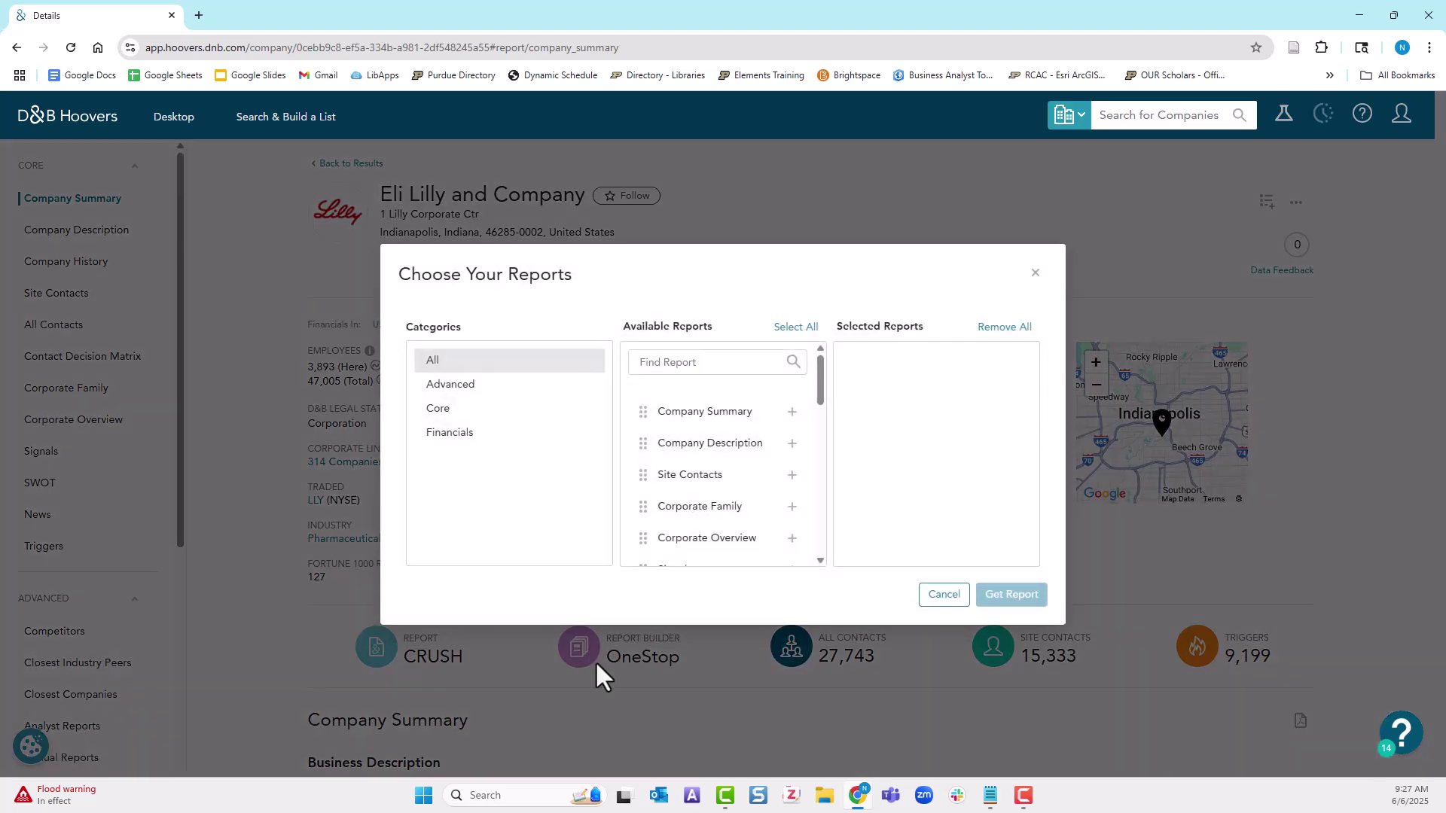
{"action": "left_click", "coordinate": [465, 386]}
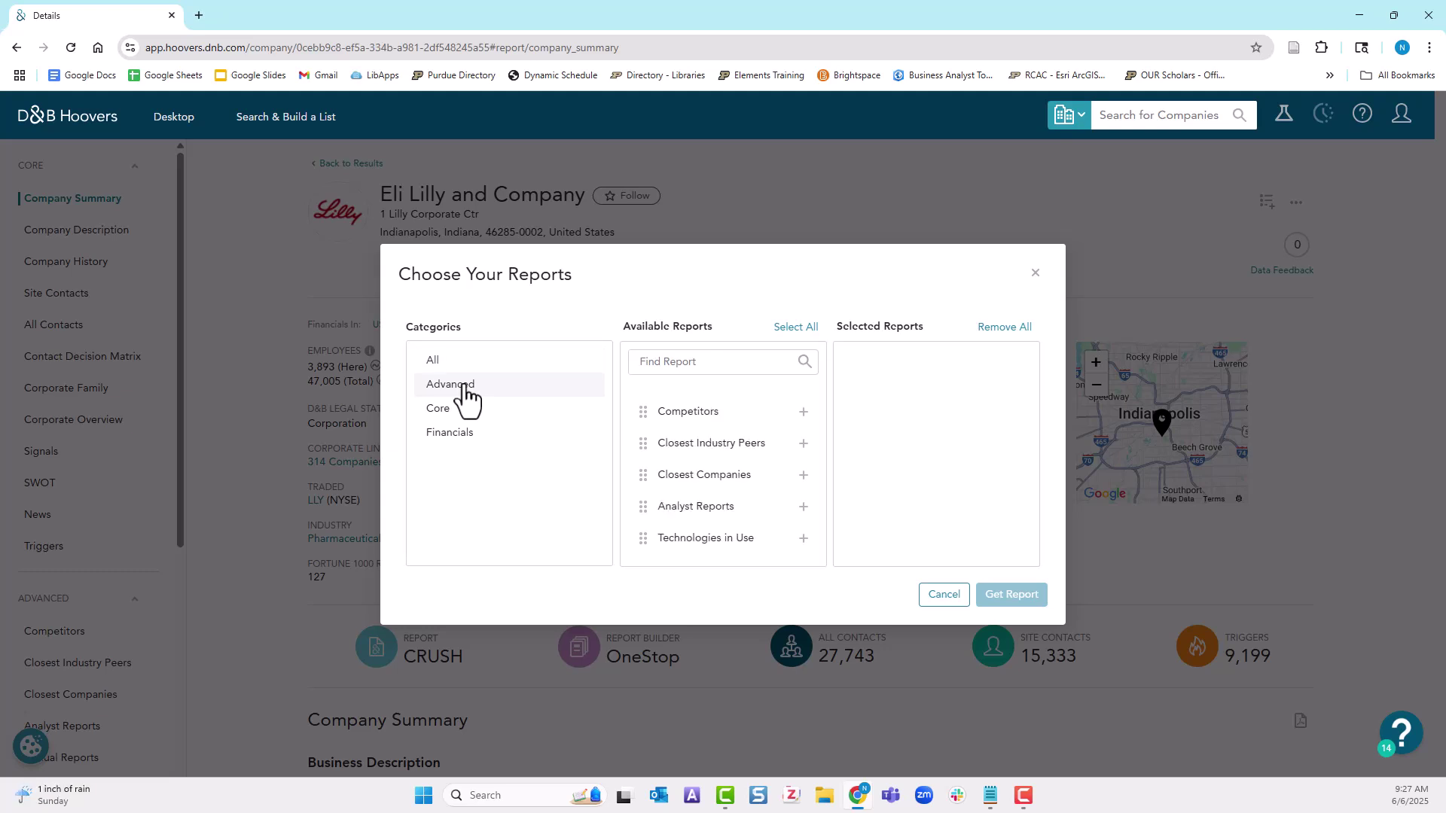
{"action": "left_click", "coordinate": [803, 412]}
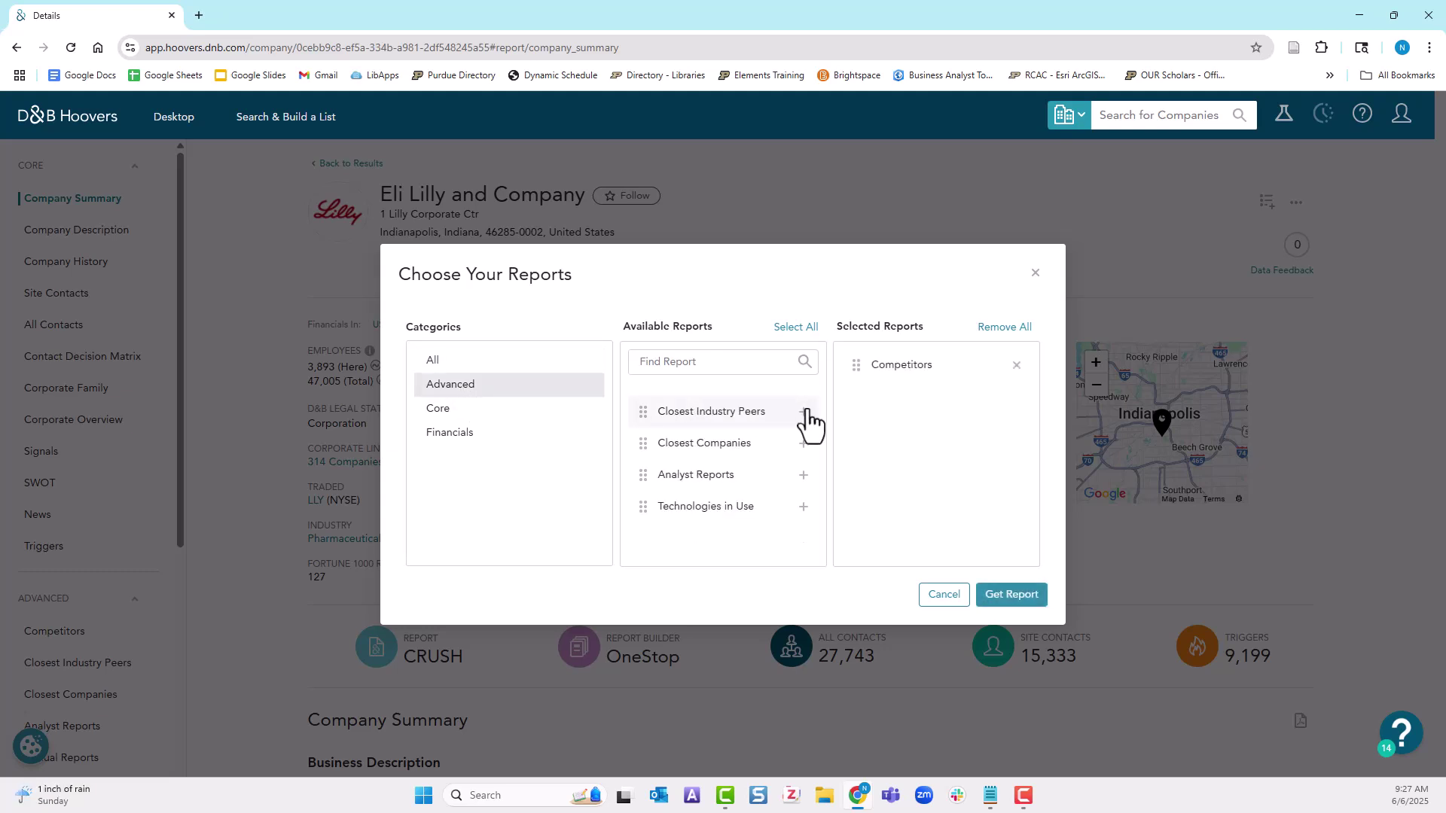
{"action": "left_click", "coordinate": [802, 475]}
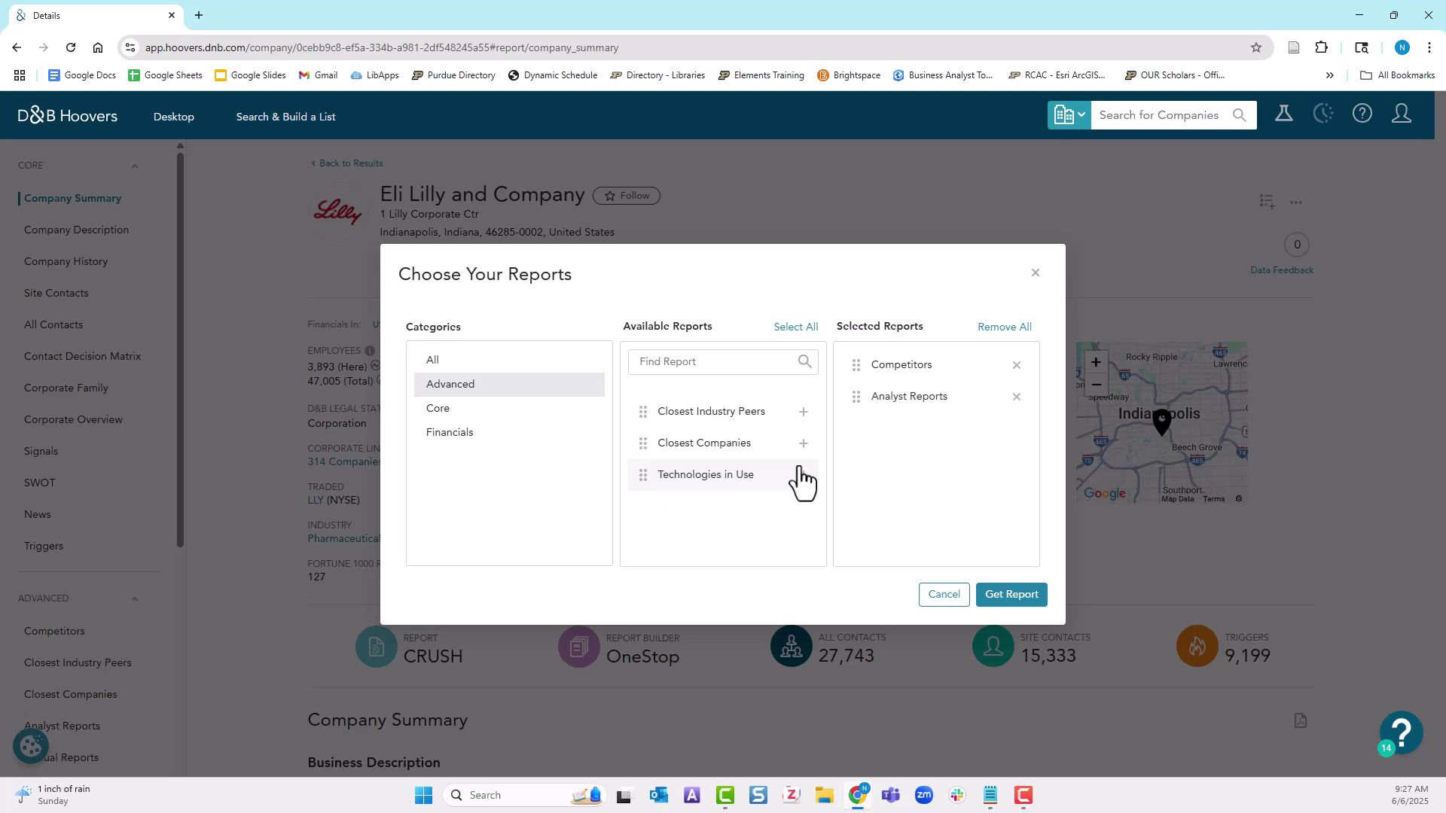
Step: Add the Financials reports Annual Ratios and Ratio Comparisons, and generate the OneStop report for printing or saving
{"action": "left_click", "coordinate": [449, 434]}
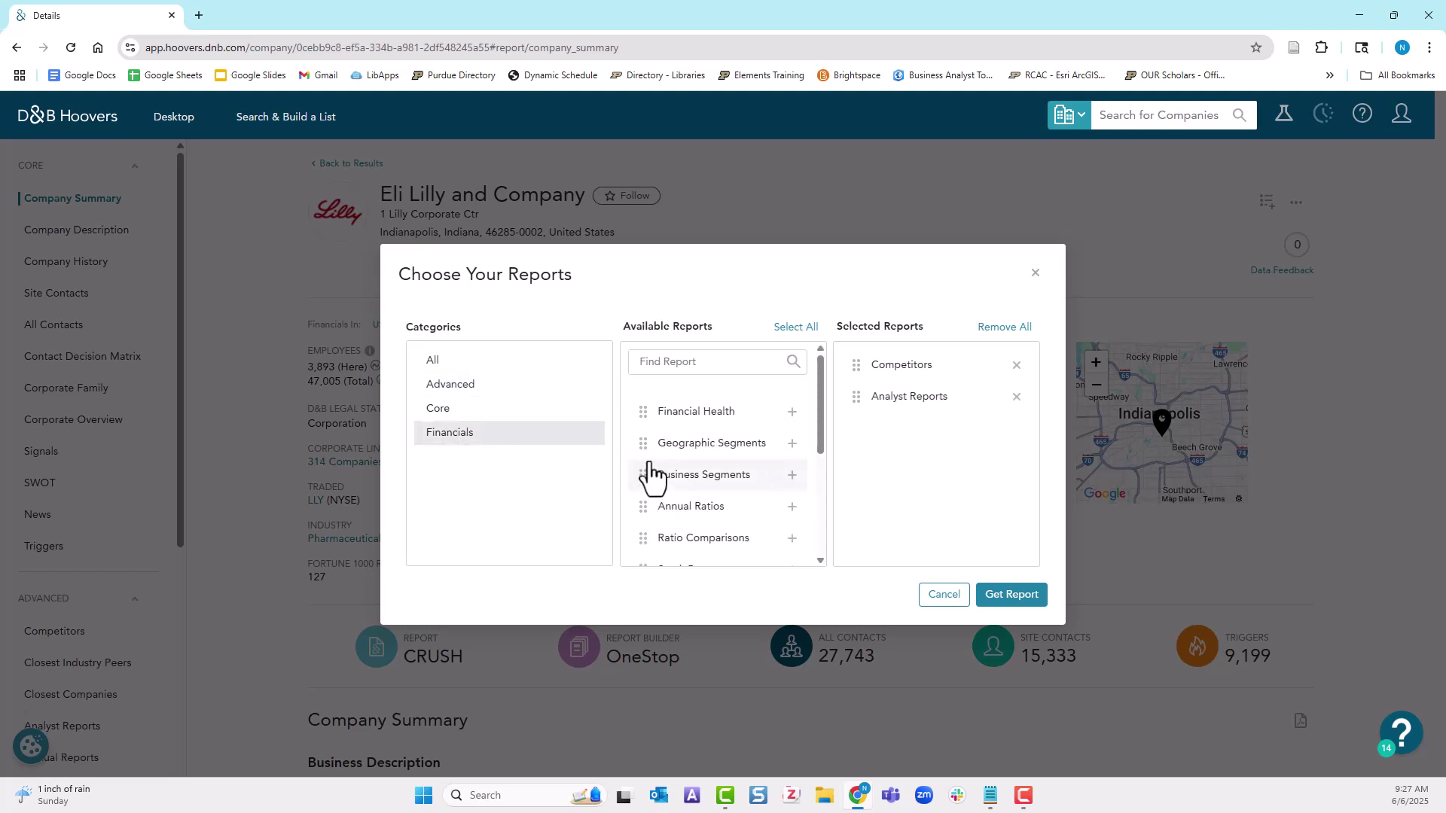
{"action": "left_click", "coordinate": [790, 506]}
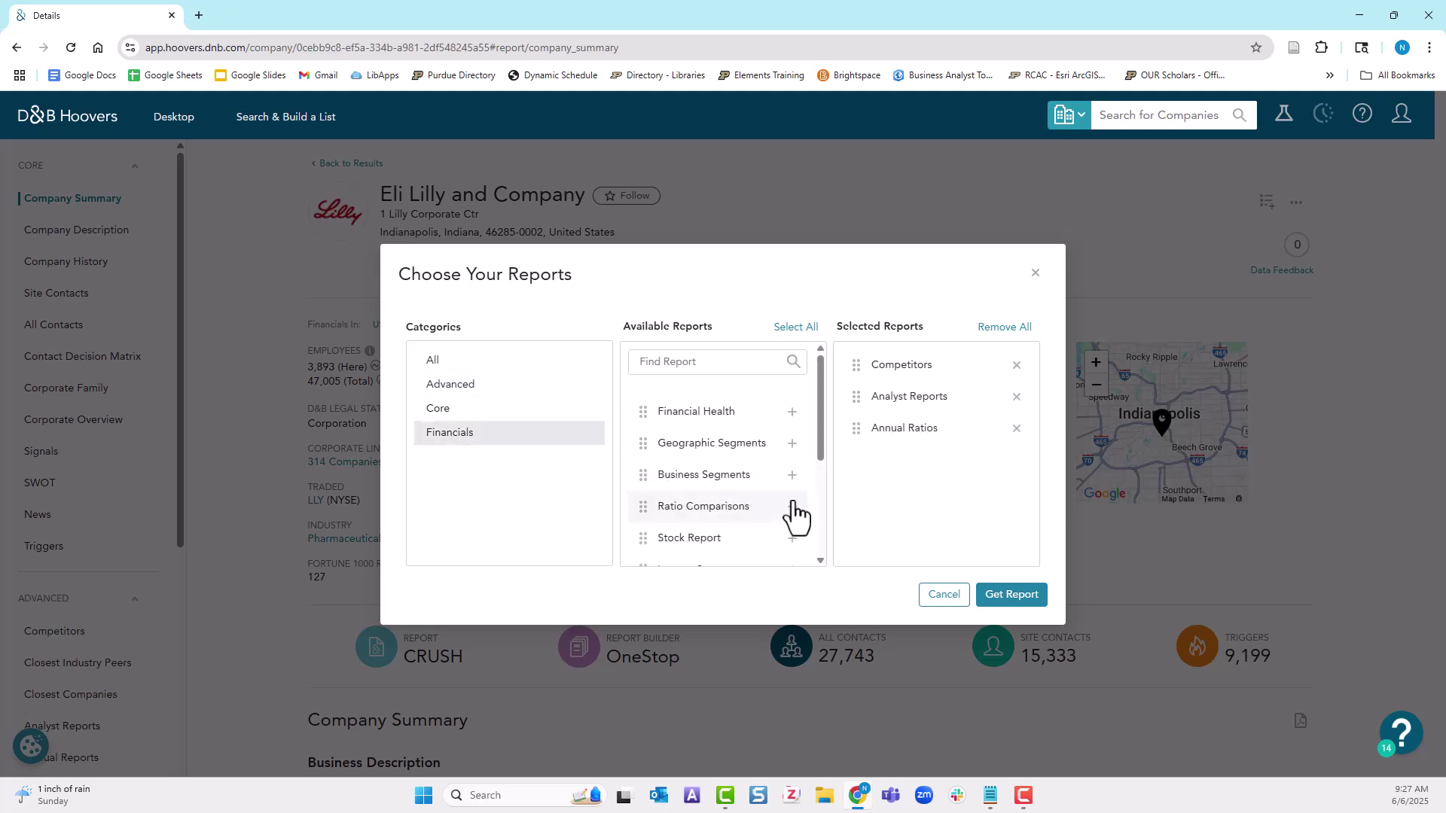
{"action": "left_click", "coordinate": [792, 508]}
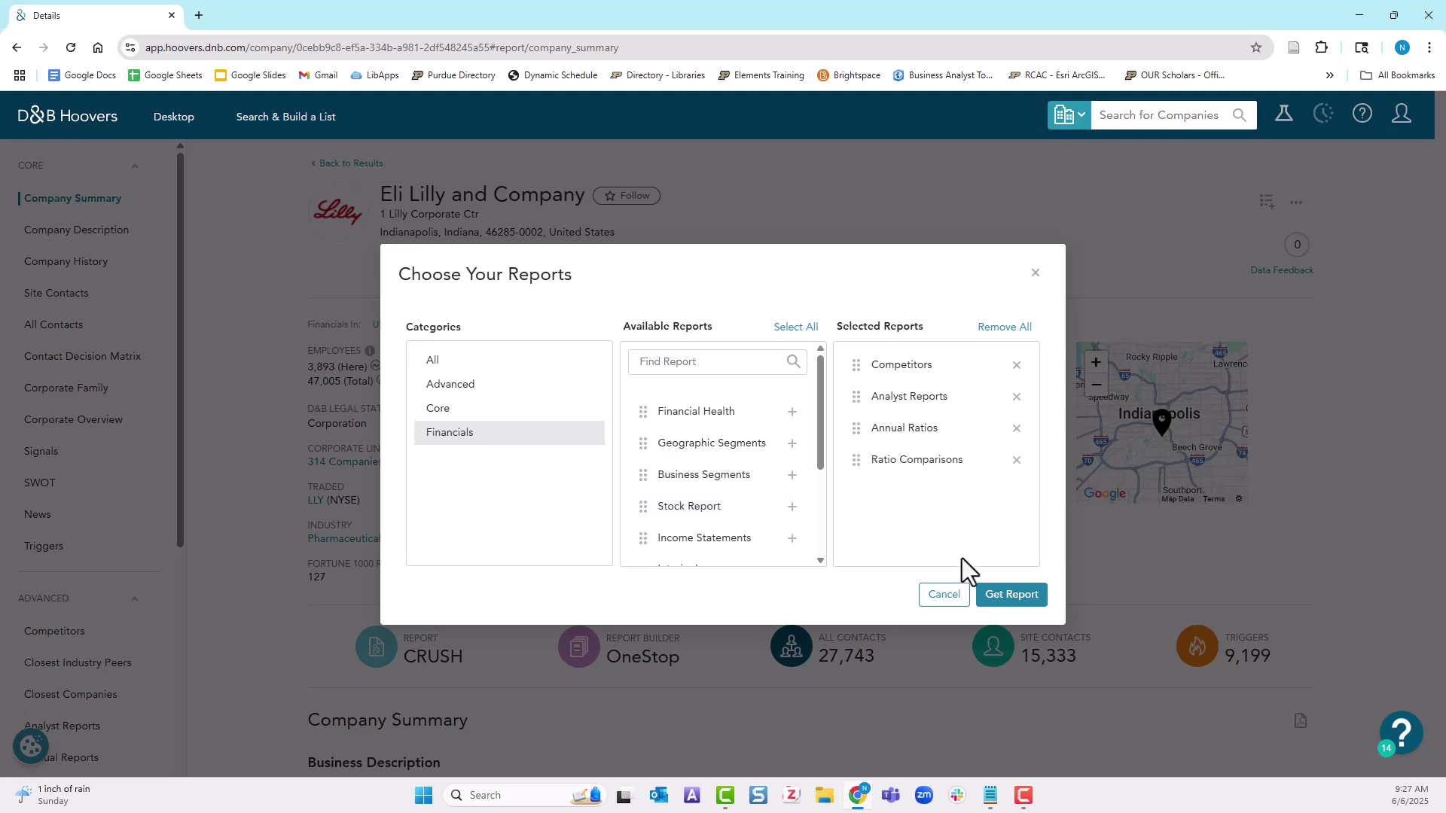
{"action": "left_click", "coordinate": [991, 593]}
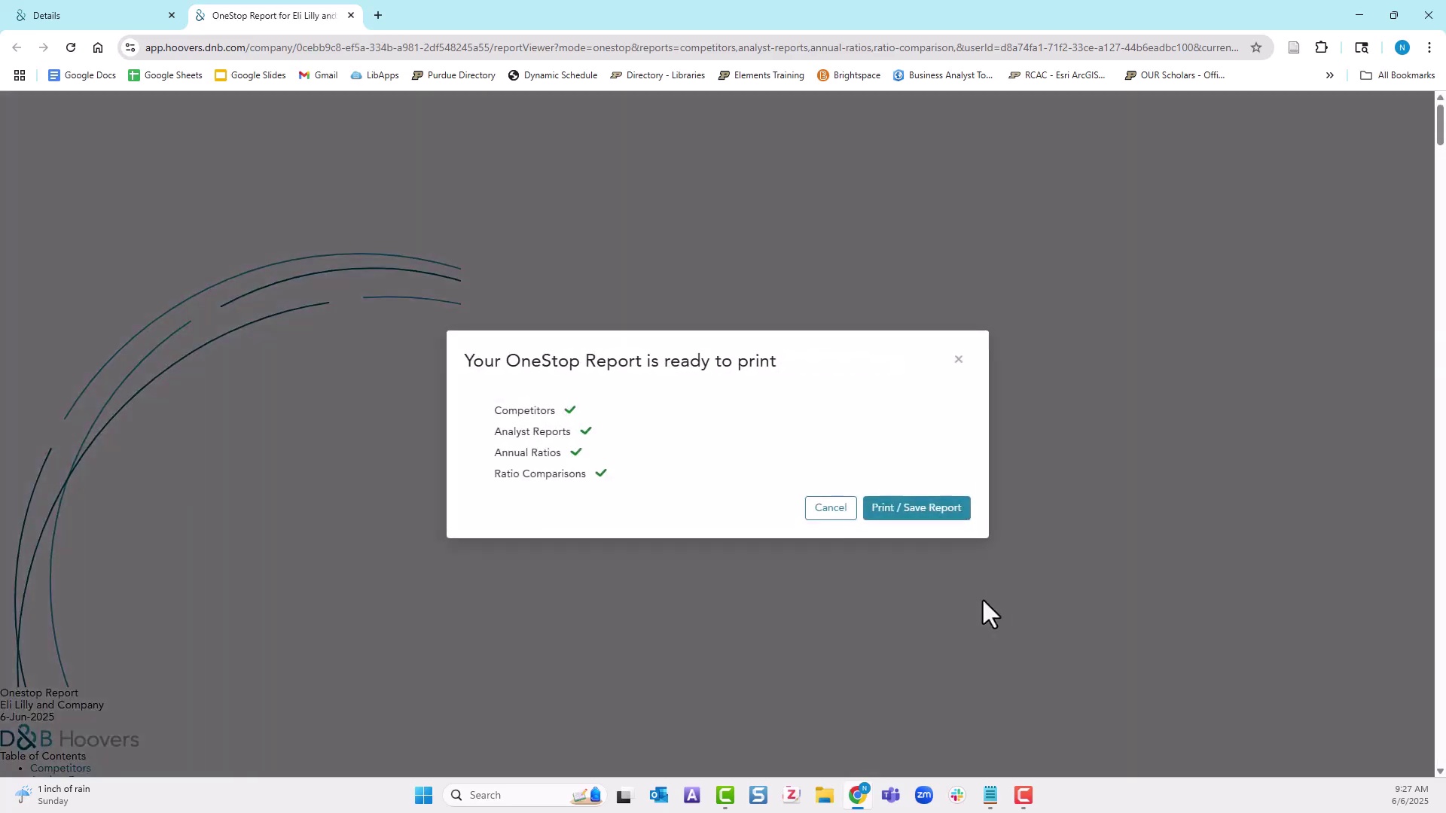
{"action": "left_click", "coordinate": [922, 512]}
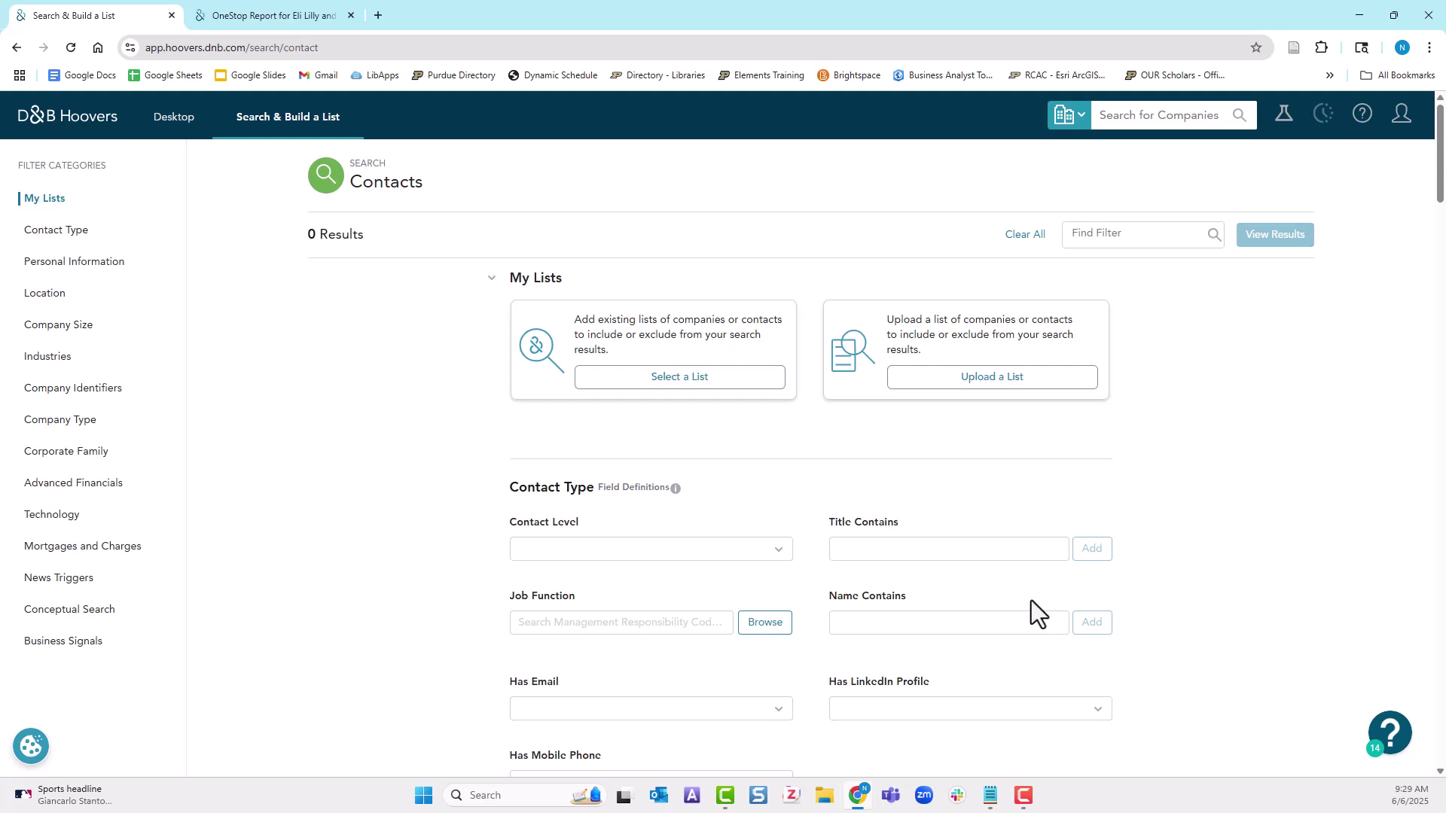
Step: Filter the contact search by the contact level Managers, Supervisors
{"action": "left_click", "coordinate": [779, 553]}
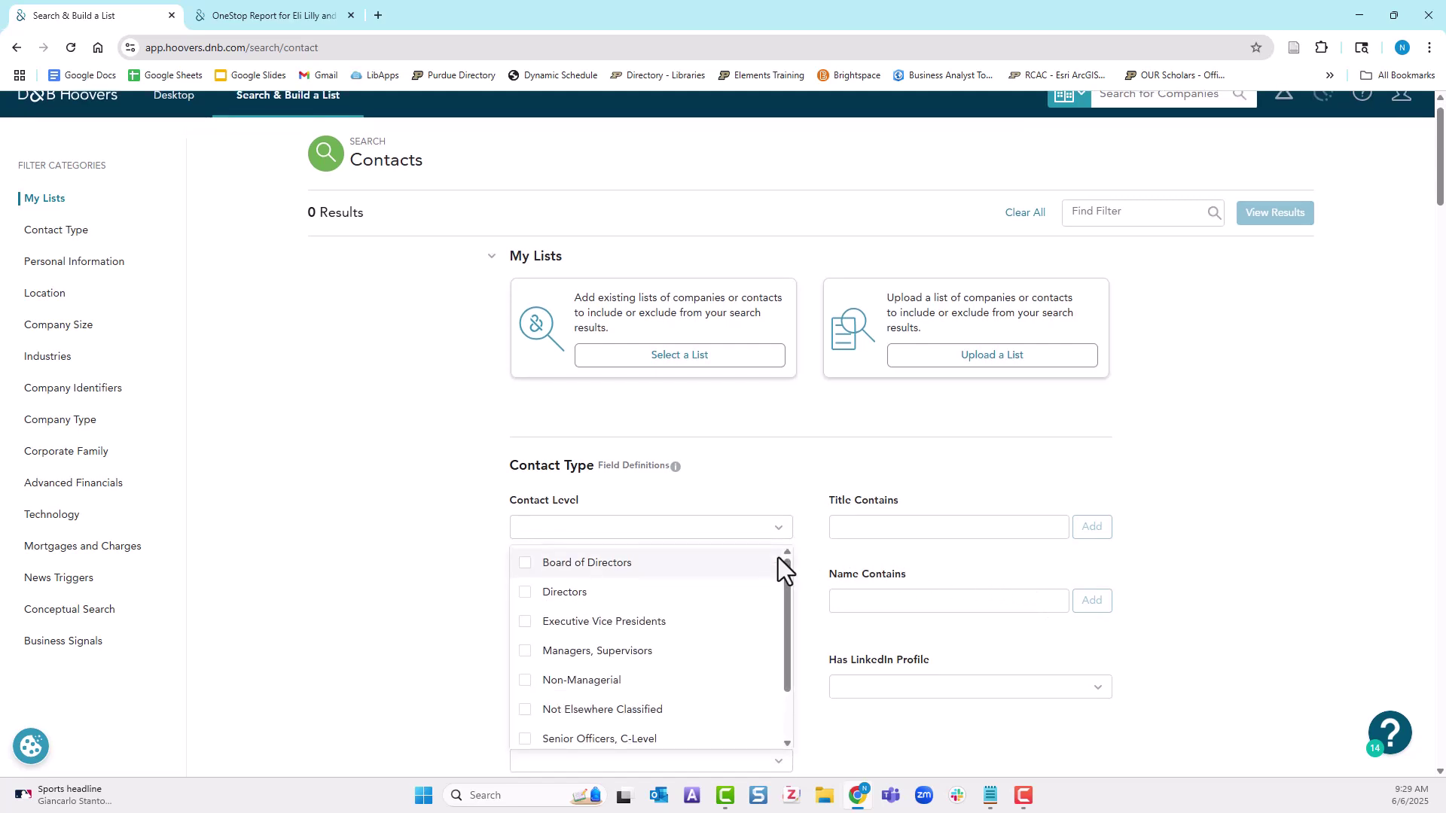
{"action": "left_click", "coordinate": [522, 657]}
{"action": "left_click", "coordinate": [425, 644]}
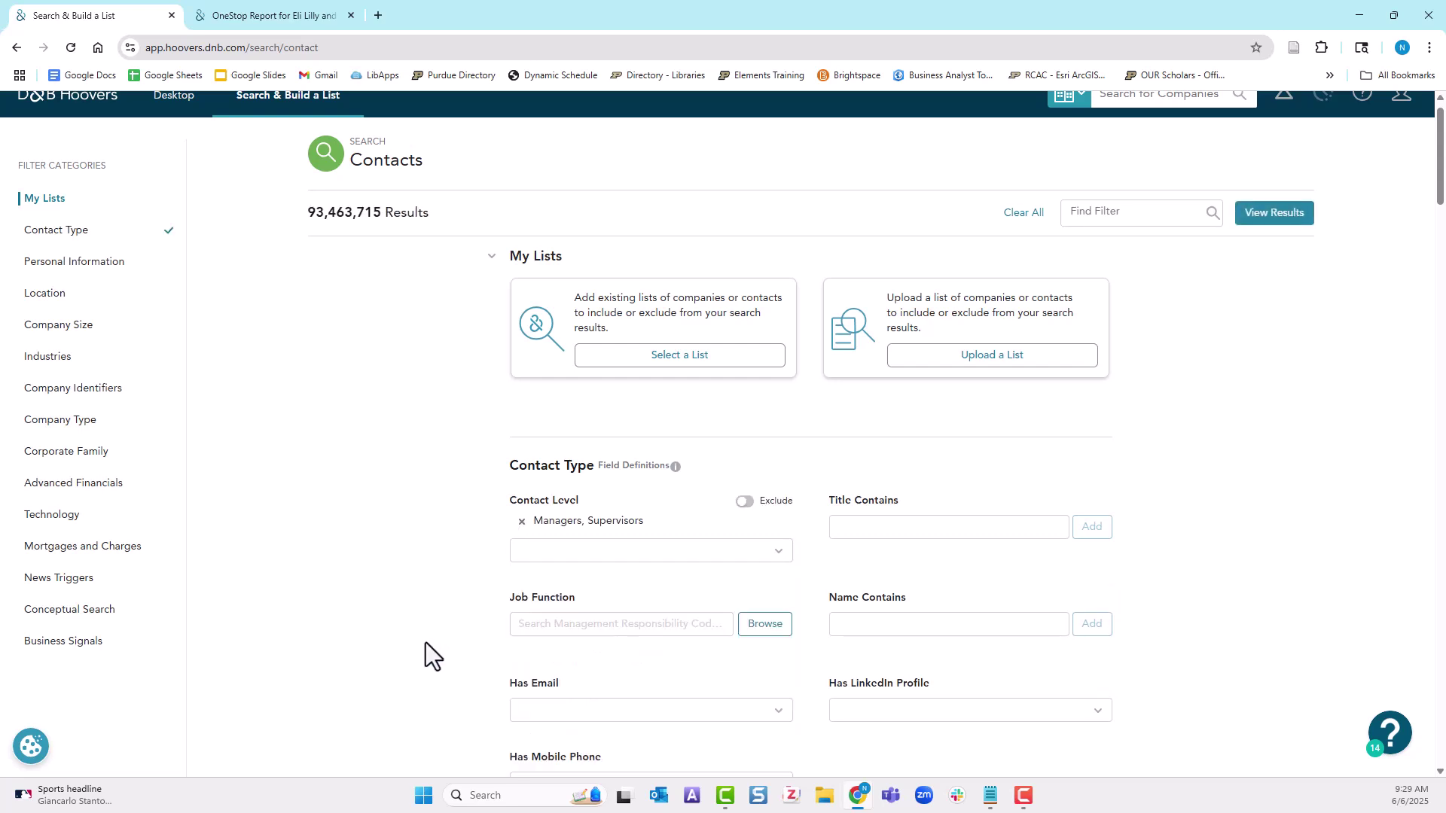
Step: Add the Marketing Executive job function with all its sub-functions to the contact search filters
{"action": "left_click", "coordinate": [749, 630]}
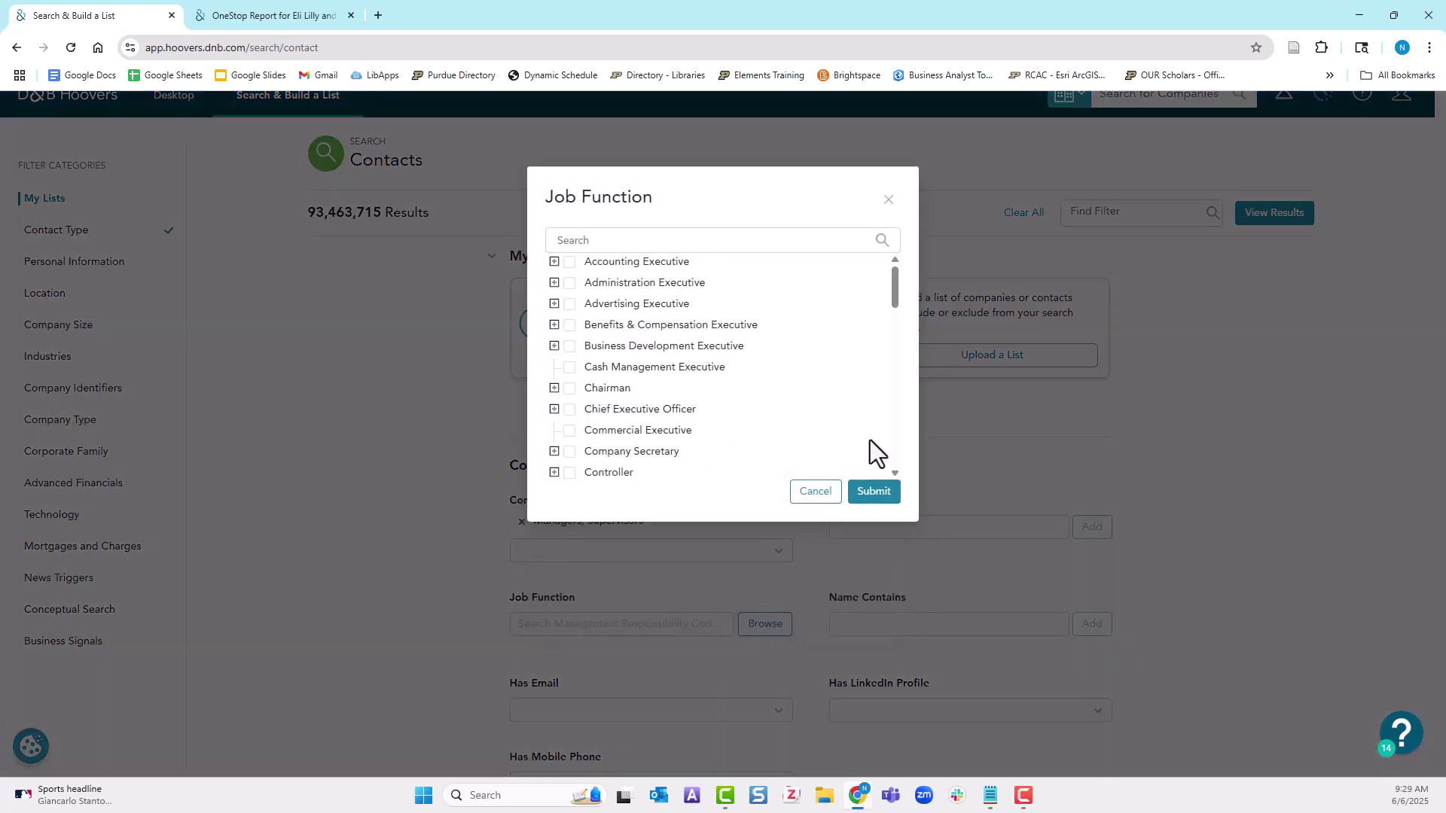
{"action": "left_click_drag", "start_coordinate": [893, 296], "coordinate": [882, 410]}
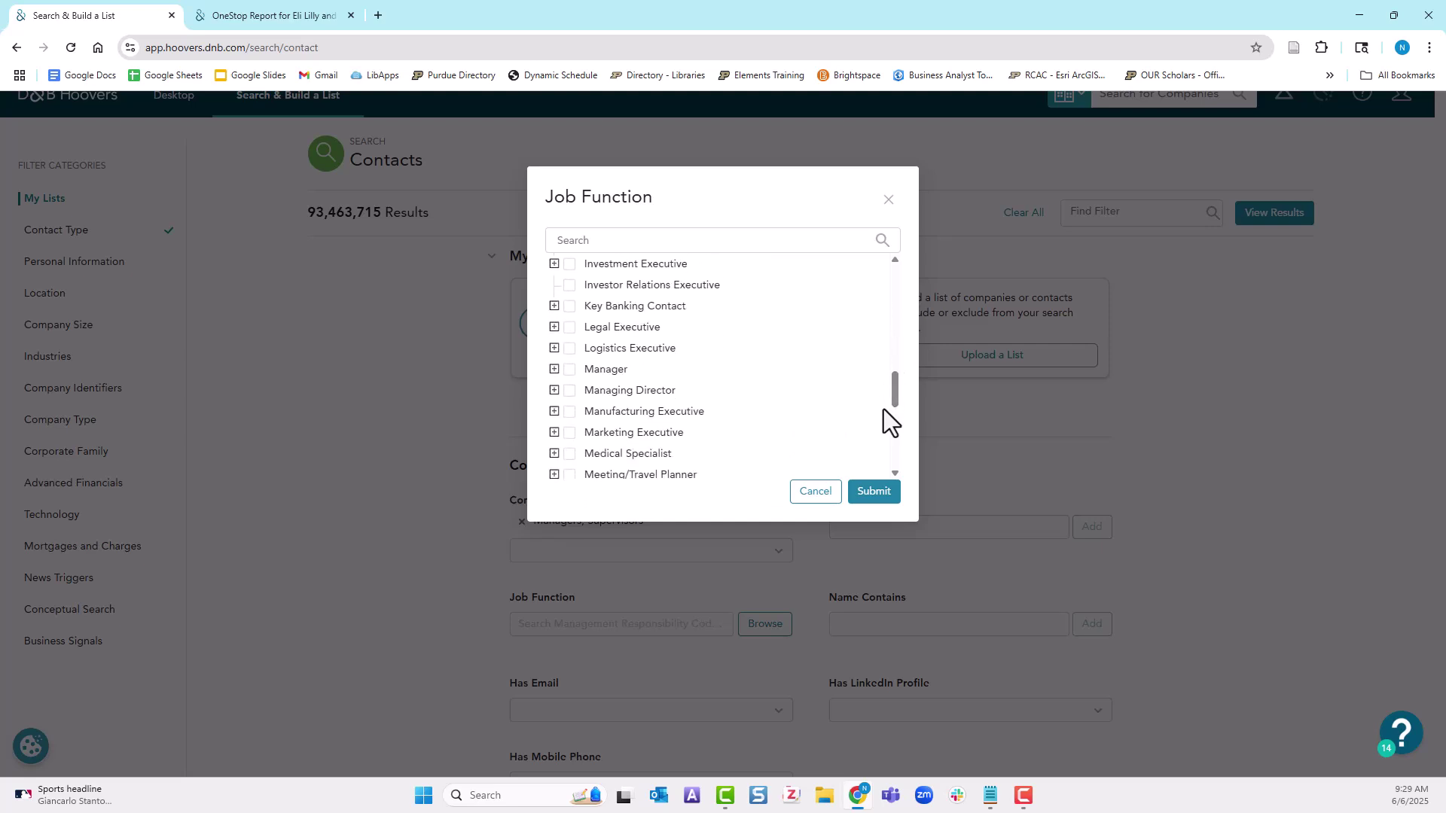
{"action": "left_click", "coordinate": [554, 432]}
{"action": "left_click", "coordinate": [569, 432]}
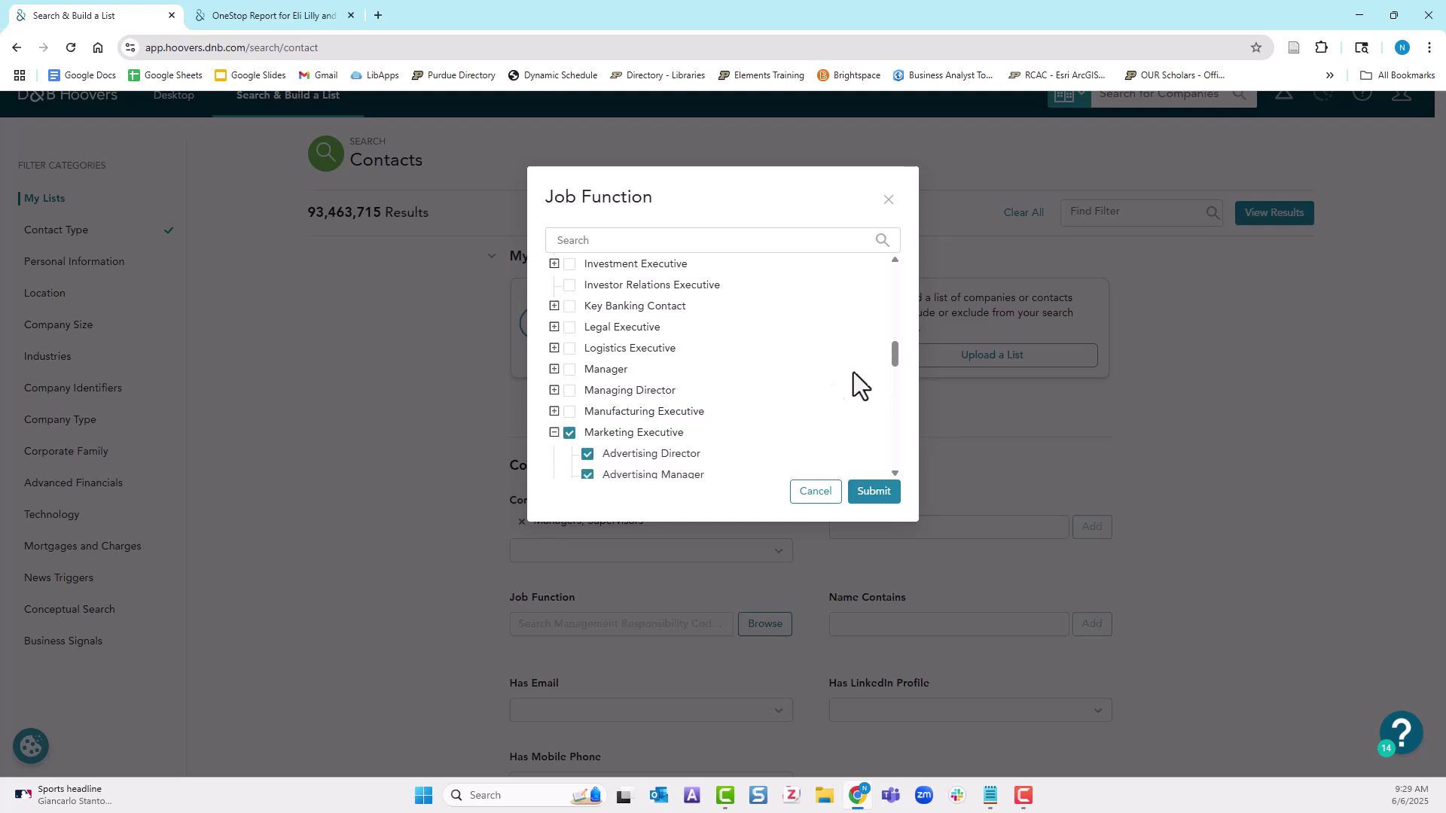
{"action": "scroll", "coordinate": [896, 360], "scroll_direction": "down", "scroll_amount": 3}
{"action": "scroll", "coordinate": [894, 382], "scroll_direction": "down", "scroll_amount": 4}
{"action": "scroll", "coordinate": [899, 426], "scroll_direction": "down", "scroll_amount": 3}
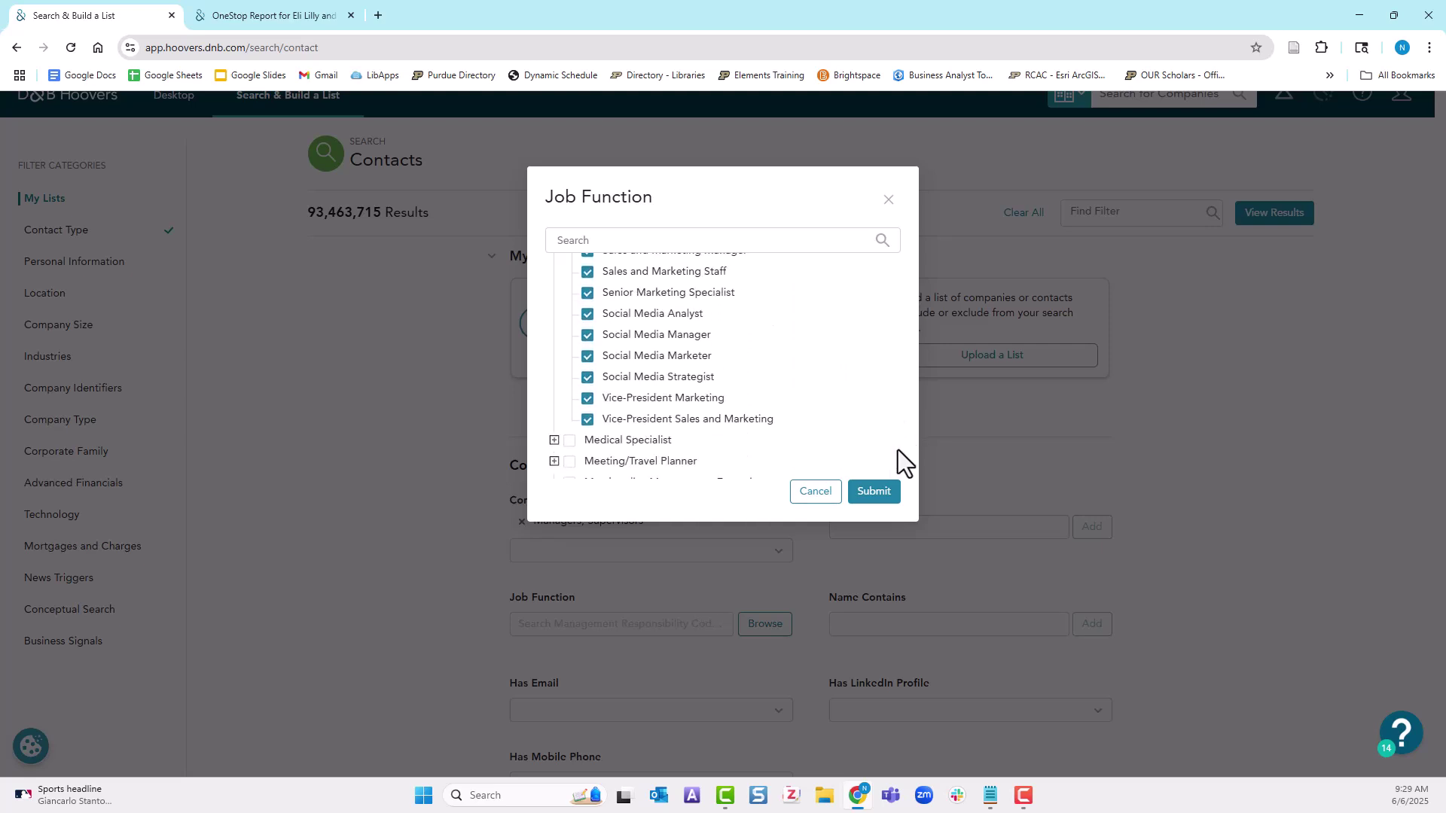
{"action": "left_click", "coordinate": [873, 493]}
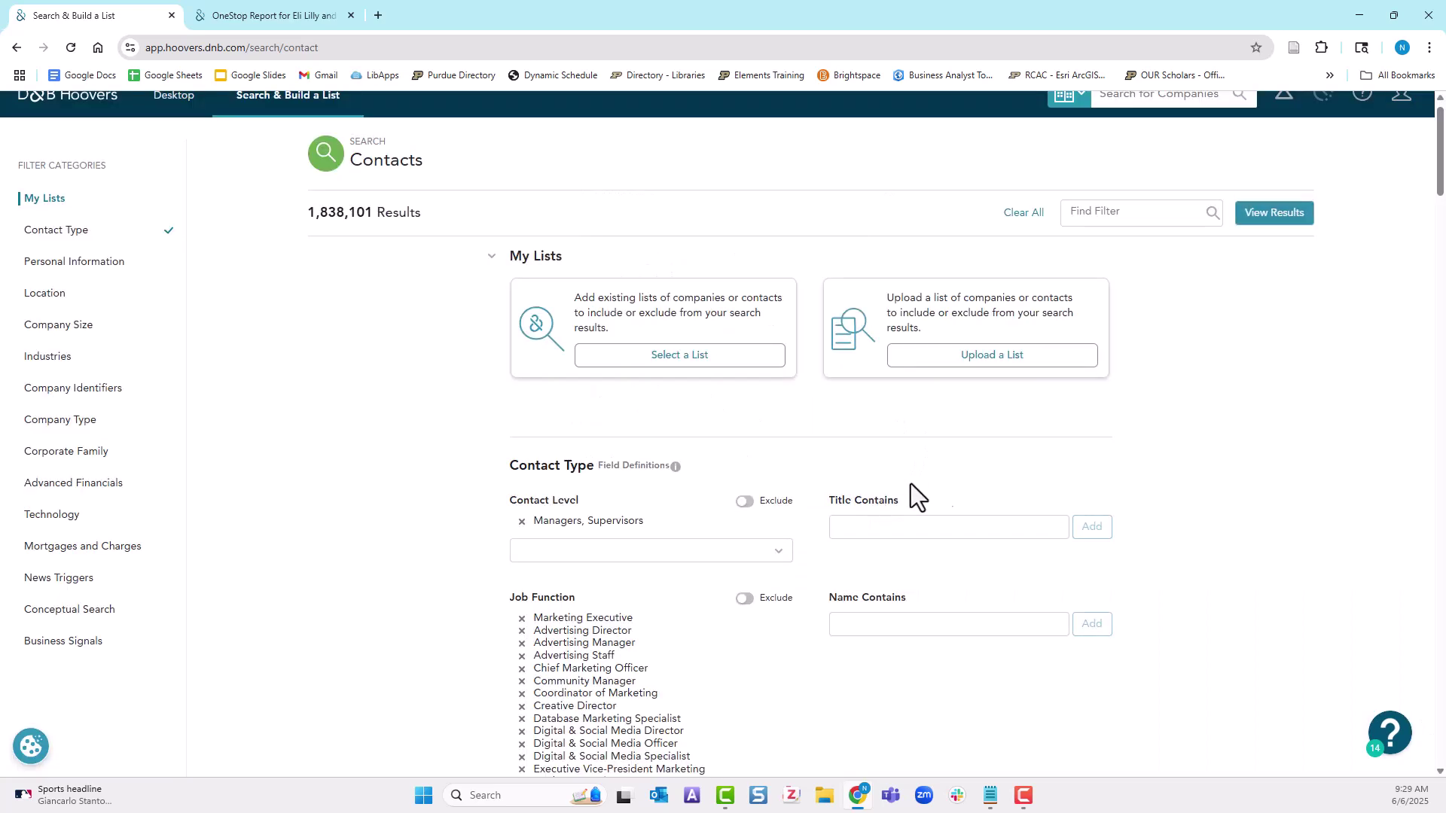
Step: Limit the contact search location to the state Indiana, United States
{"action": "scroll", "coordinate": [1226, 453], "scroll_direction": "down", "scroll_amount": 3}
{"action": "scroll", "coordinate": [1224, 448], "scroll_direction": "down", "scroll_amount": 3}
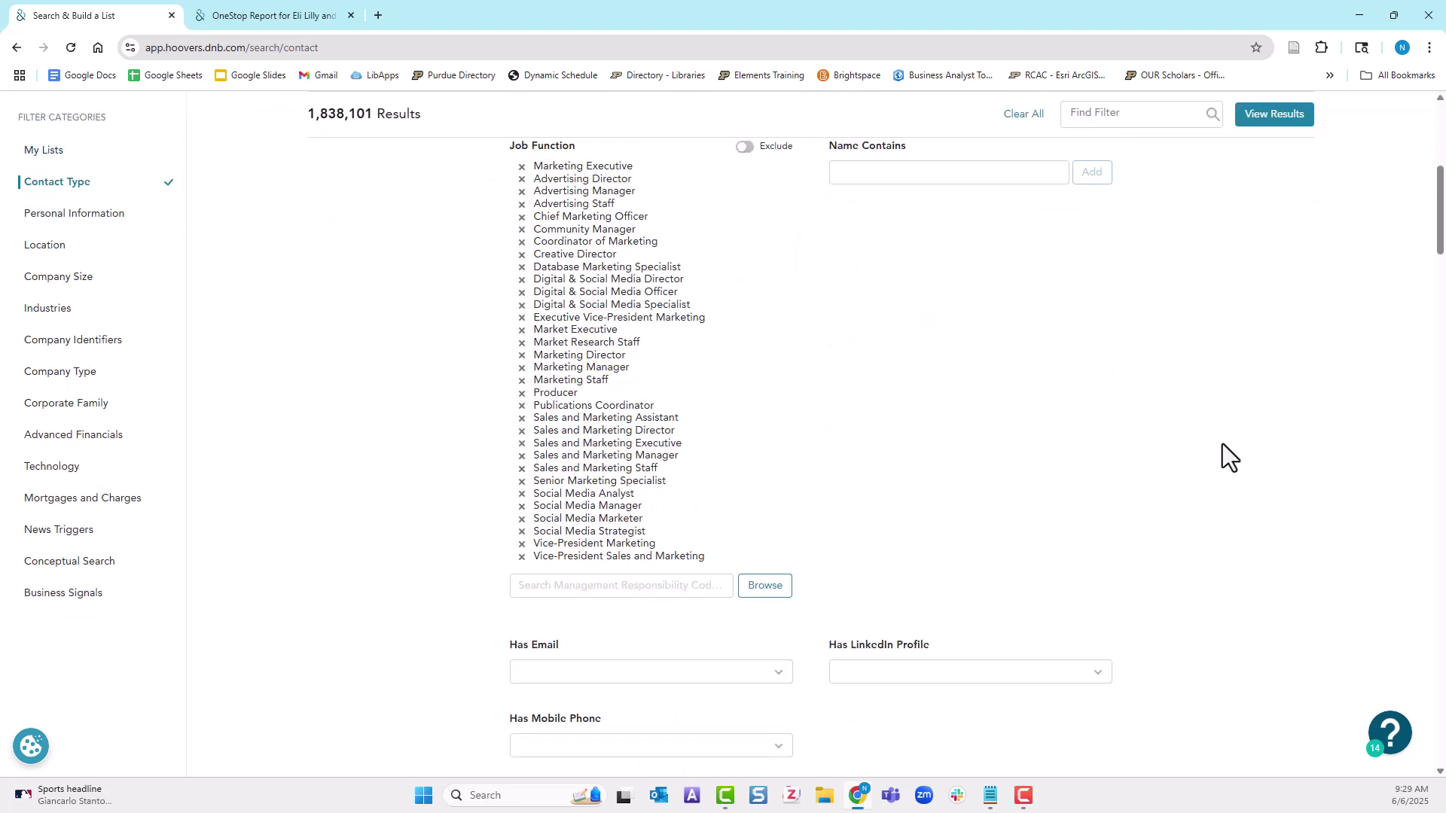
{"action": "scroll", "coordinate": [1222, 441], "scroll_direction": "down", "scroll_amount": 4}
{"action": "scroll", "coordinate": [1225, 450], "scroll_direction": "down", "scroll_amount": 5}
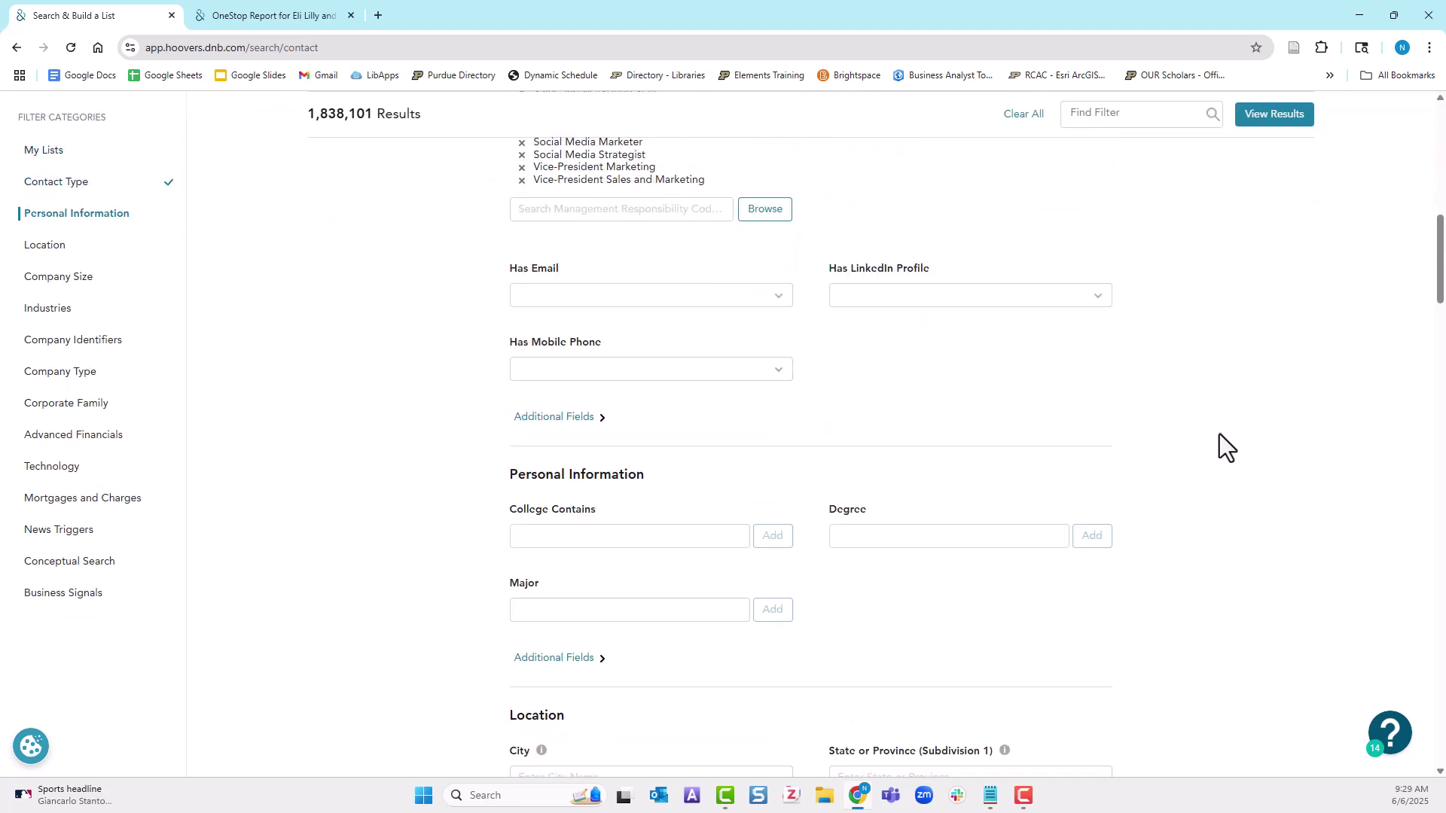
{"action": "left_click", "coordinate": [952, 476]}
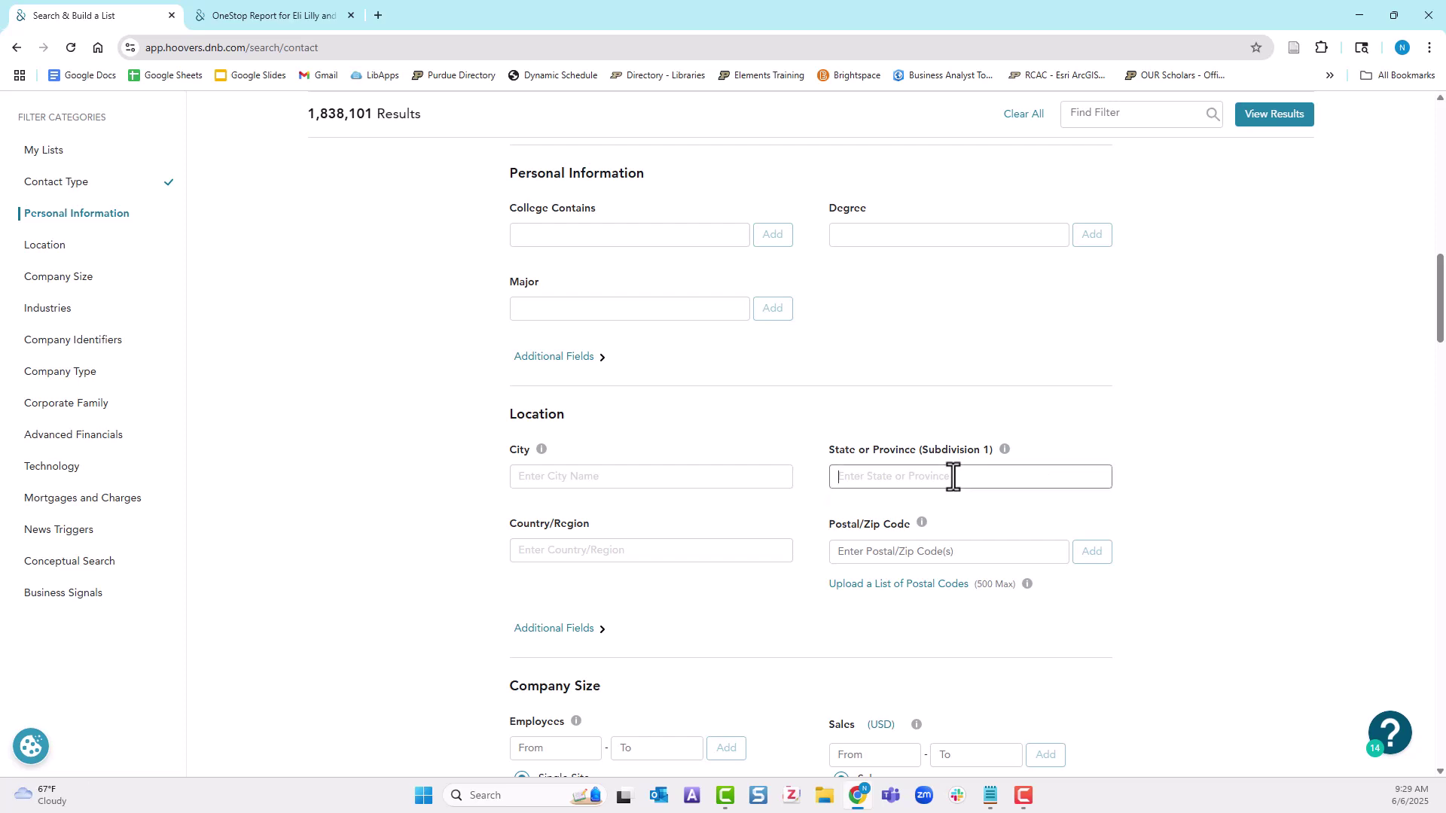
{"action": "type", "text": "indiana"}
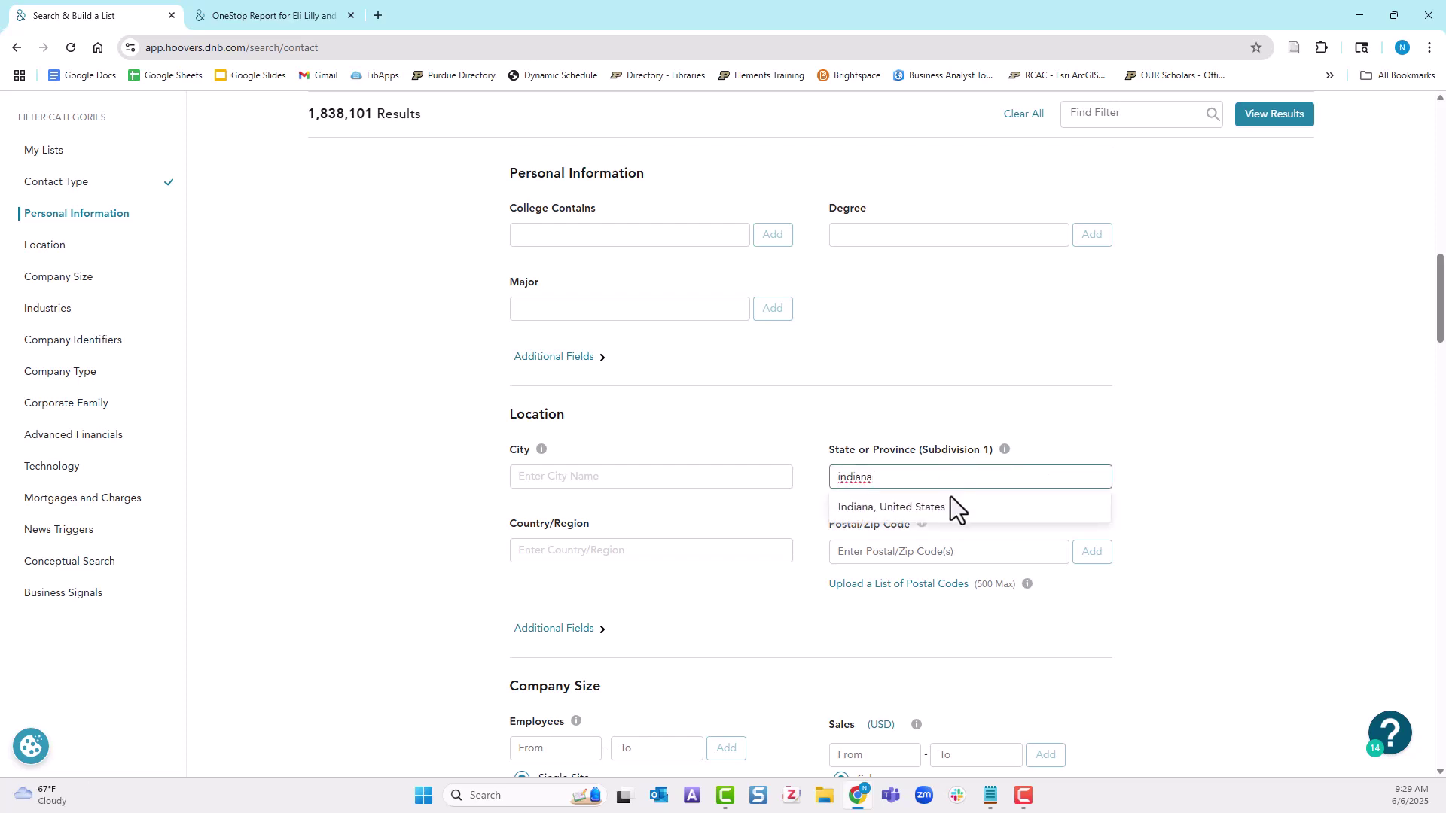
{"action": "left_click", "coordinate": [950, 509]}
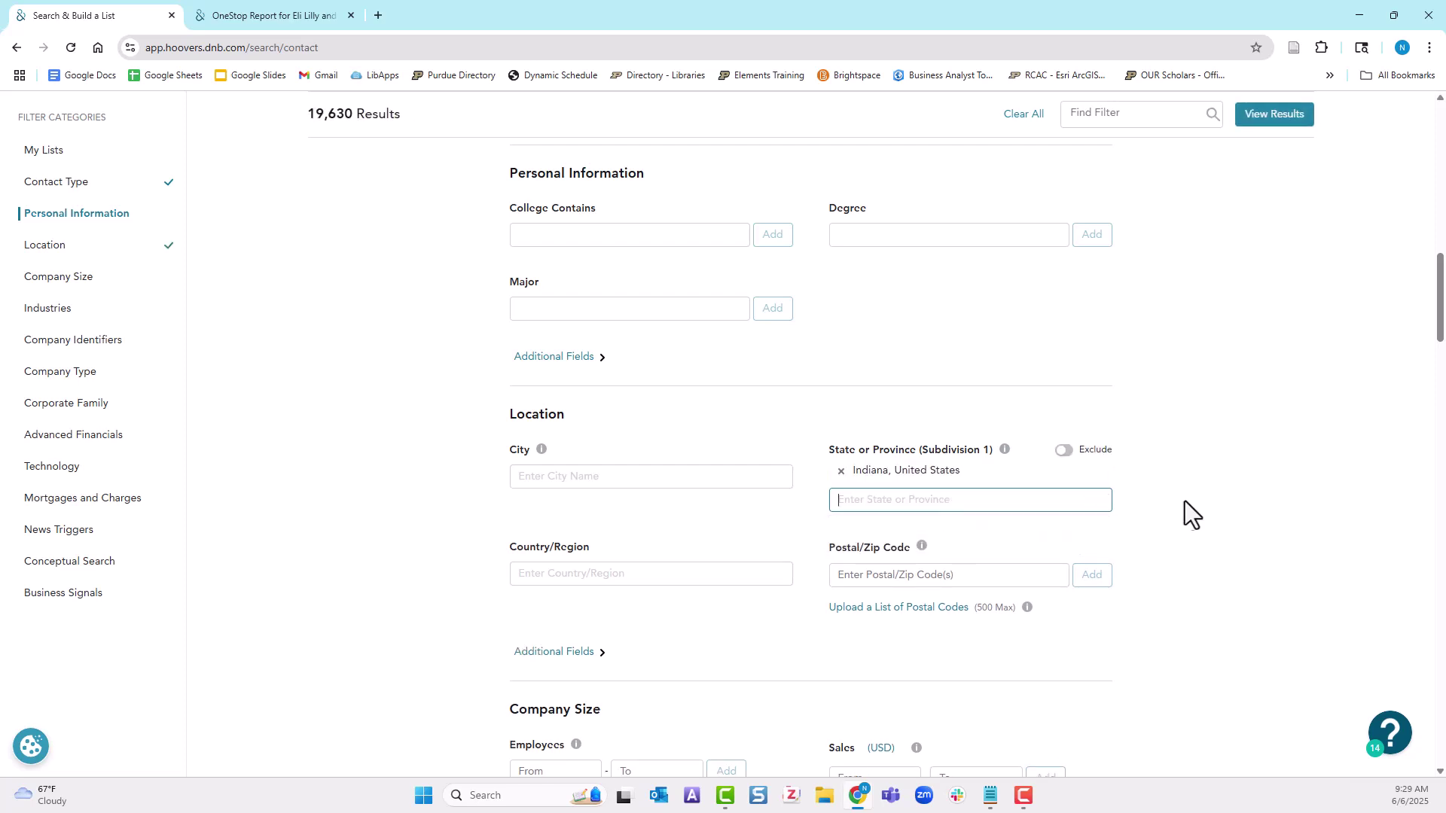
Step: Filter the contact search by the D&B Hoovers industry group Aerospace and Defense with all its sub-industries
{"action": "scroll", "coordinate": [1185, 502], "scroll_direction": "down", "scroll_amount": 7}
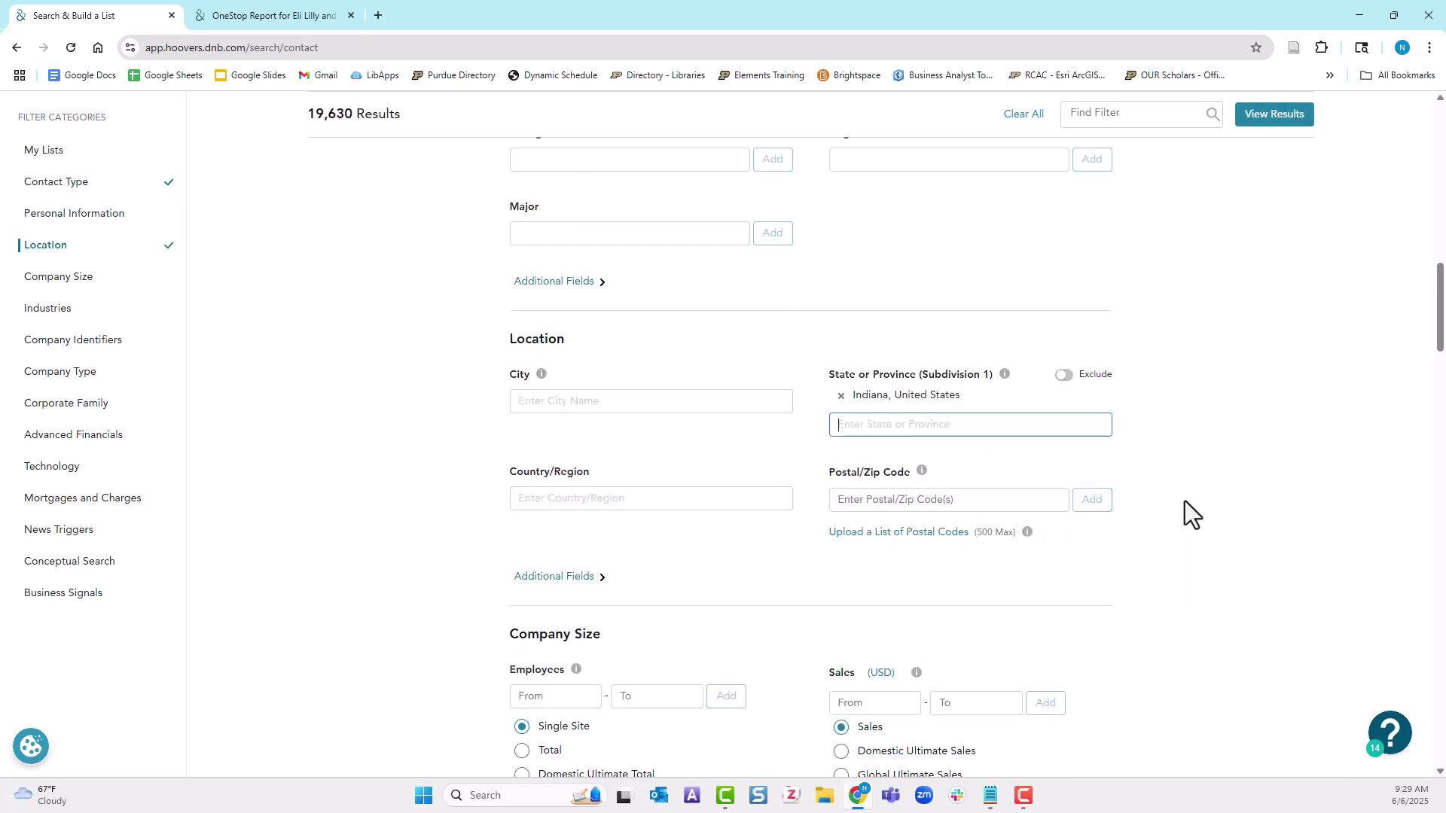
{"action": "scroll", "coordinate": [1185, 500], "scroll_direction": "down", "scroll_amount": 2}
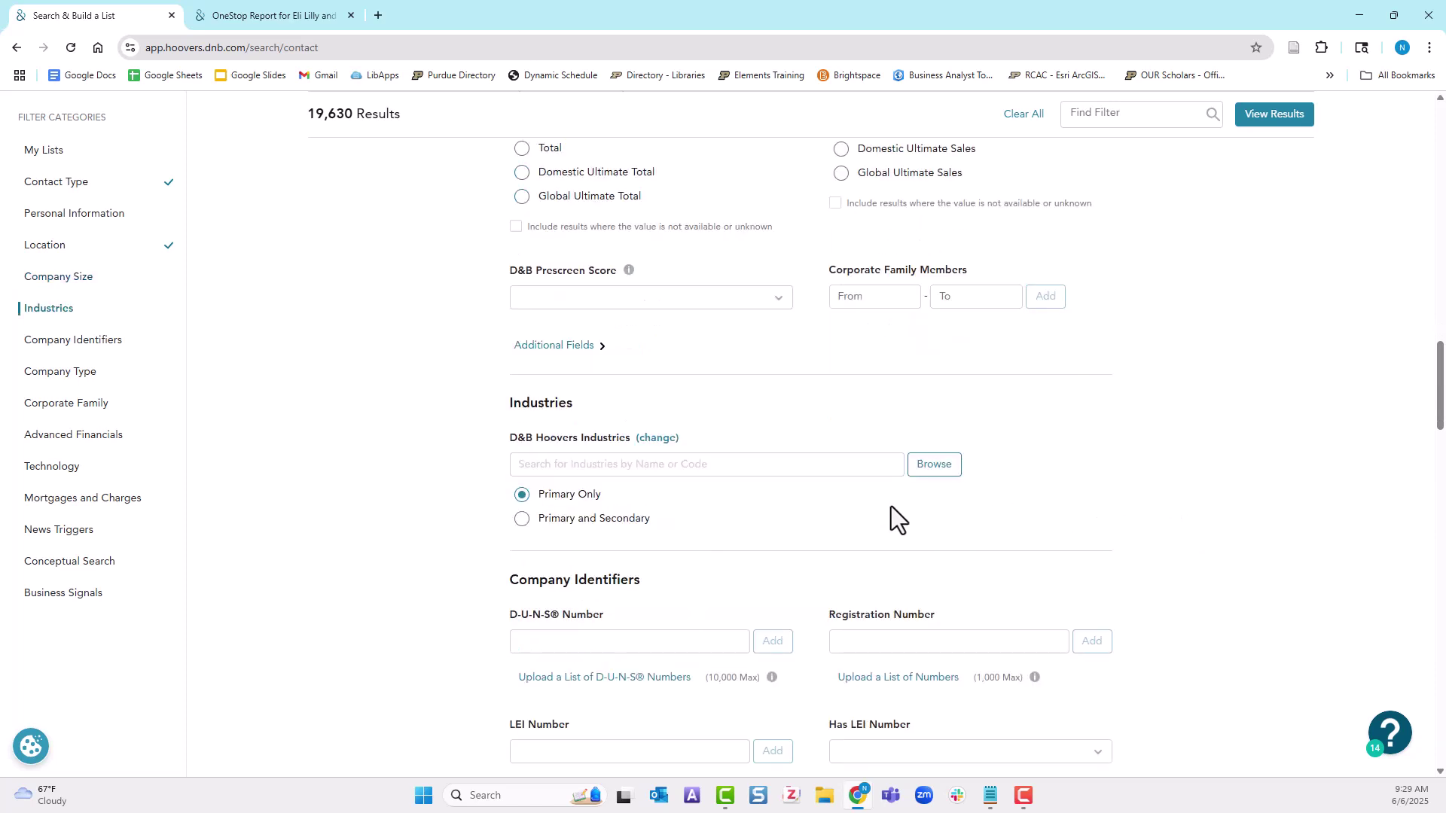
{"action": "left_click", "coordinate": [945, 467]}
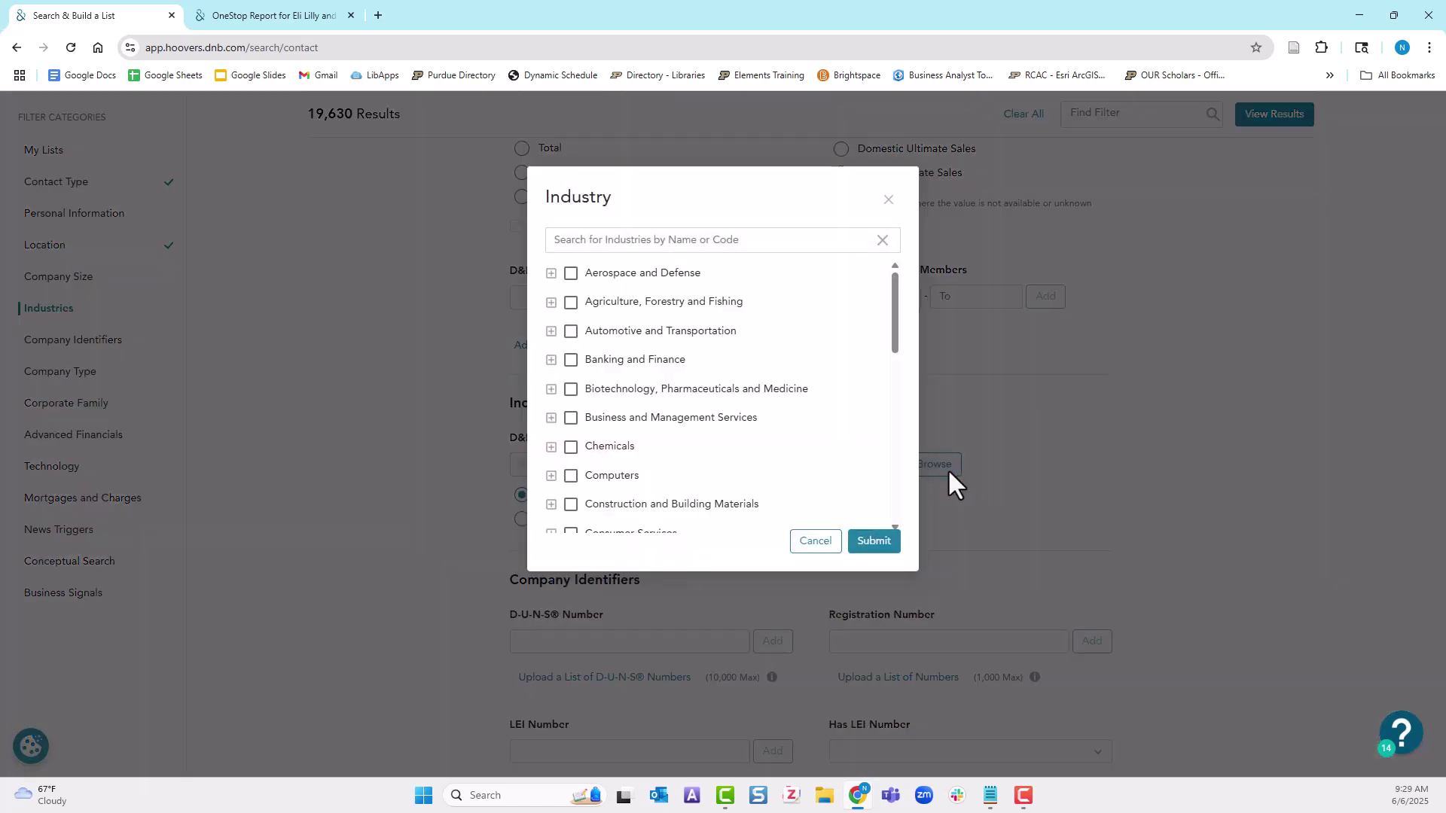
{"action": "left_click", "coordinate": [570, 274]}
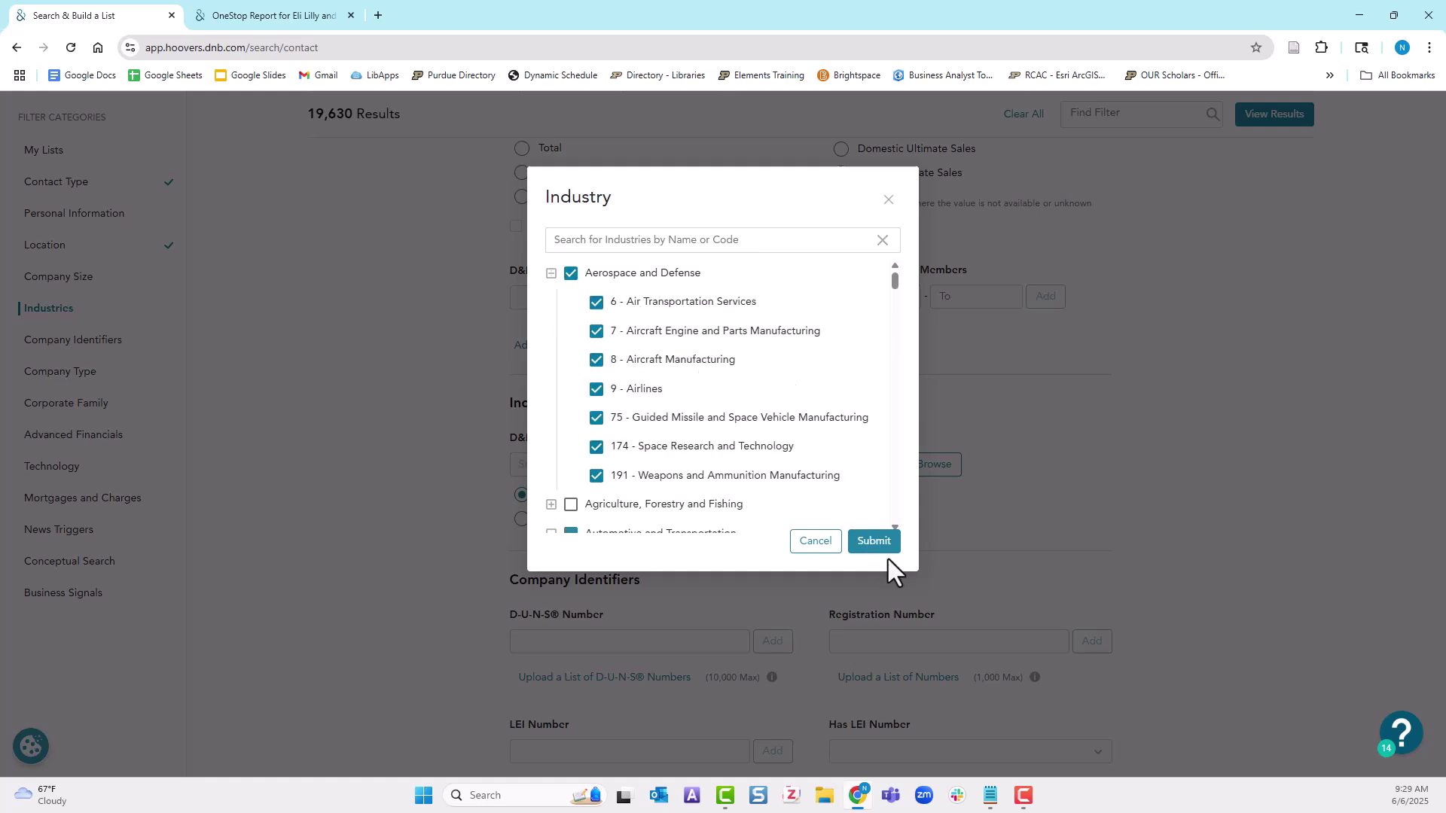
{"action": "left_click", "coordinate": [873, 541]}
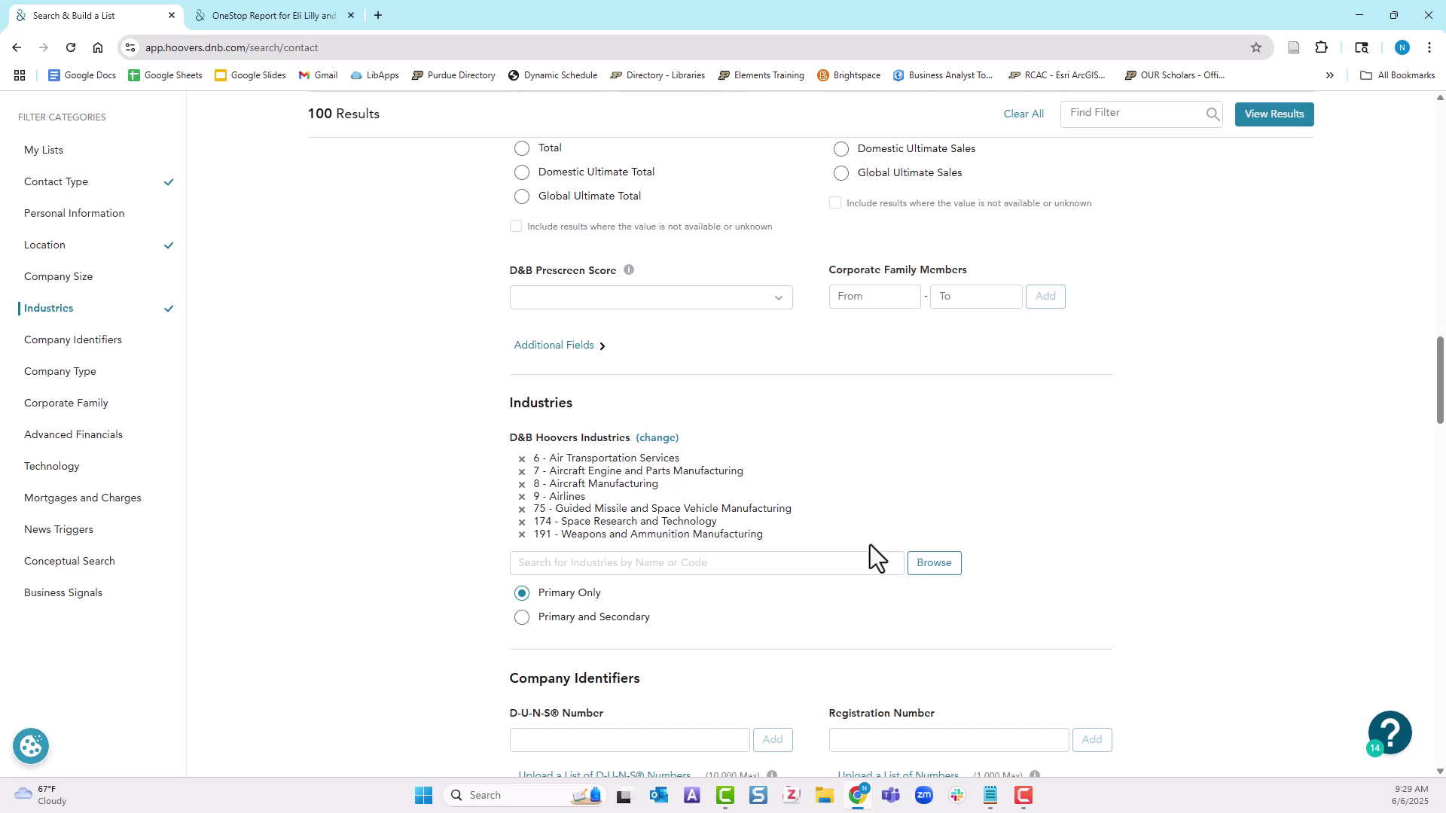
Step: Show the contacts matching the search filters and look through the results list
{"action": "left_click", "coordinate": [1272, 115]}
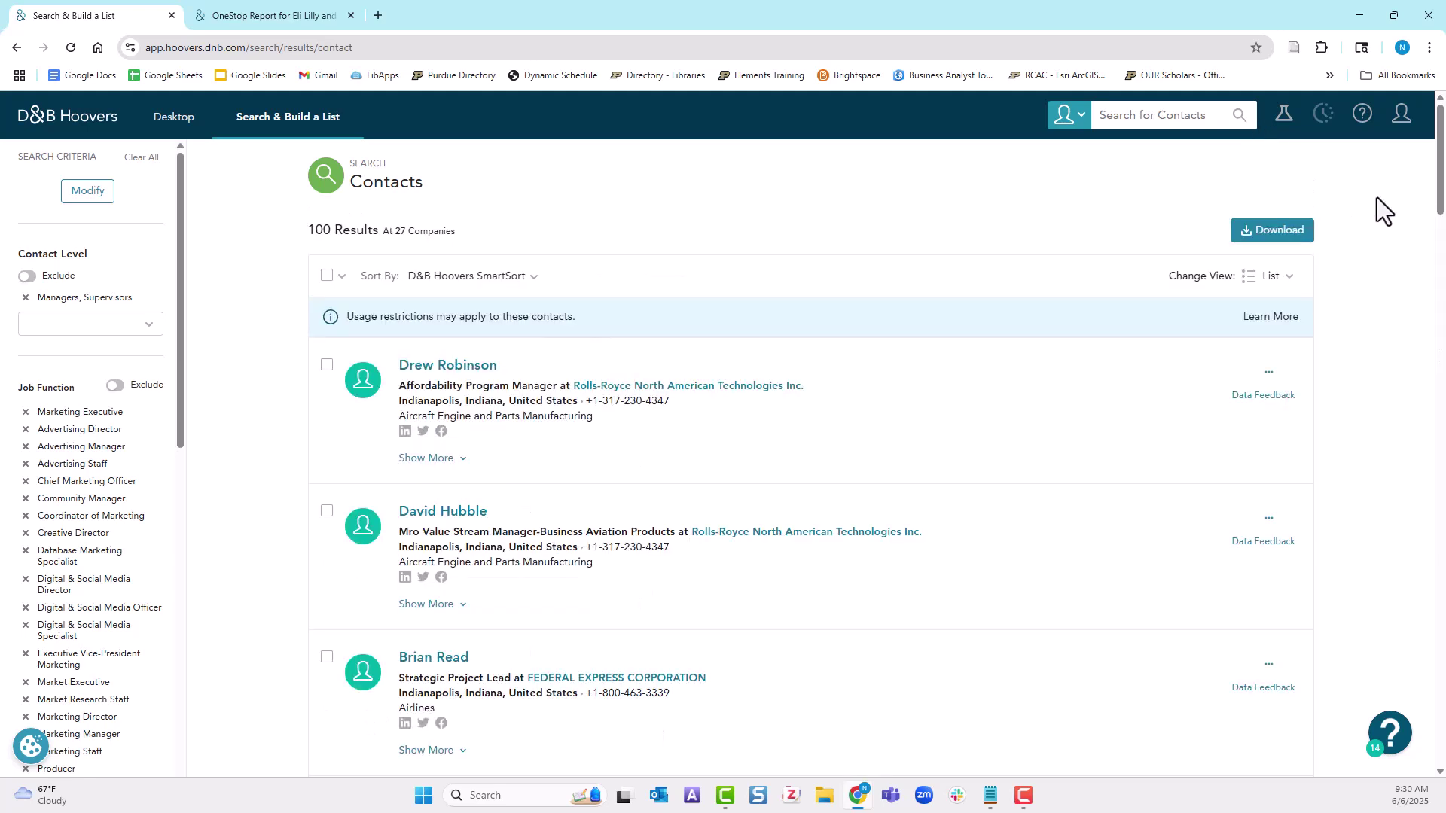
{"action": "left_click_drag", "start_coordinate": [1441, 171], "coordinate": [1441, 287]}
{"action": "left_click_drag", "start_coordinate": [1441, 287], "coordinate": [1440, 326]}
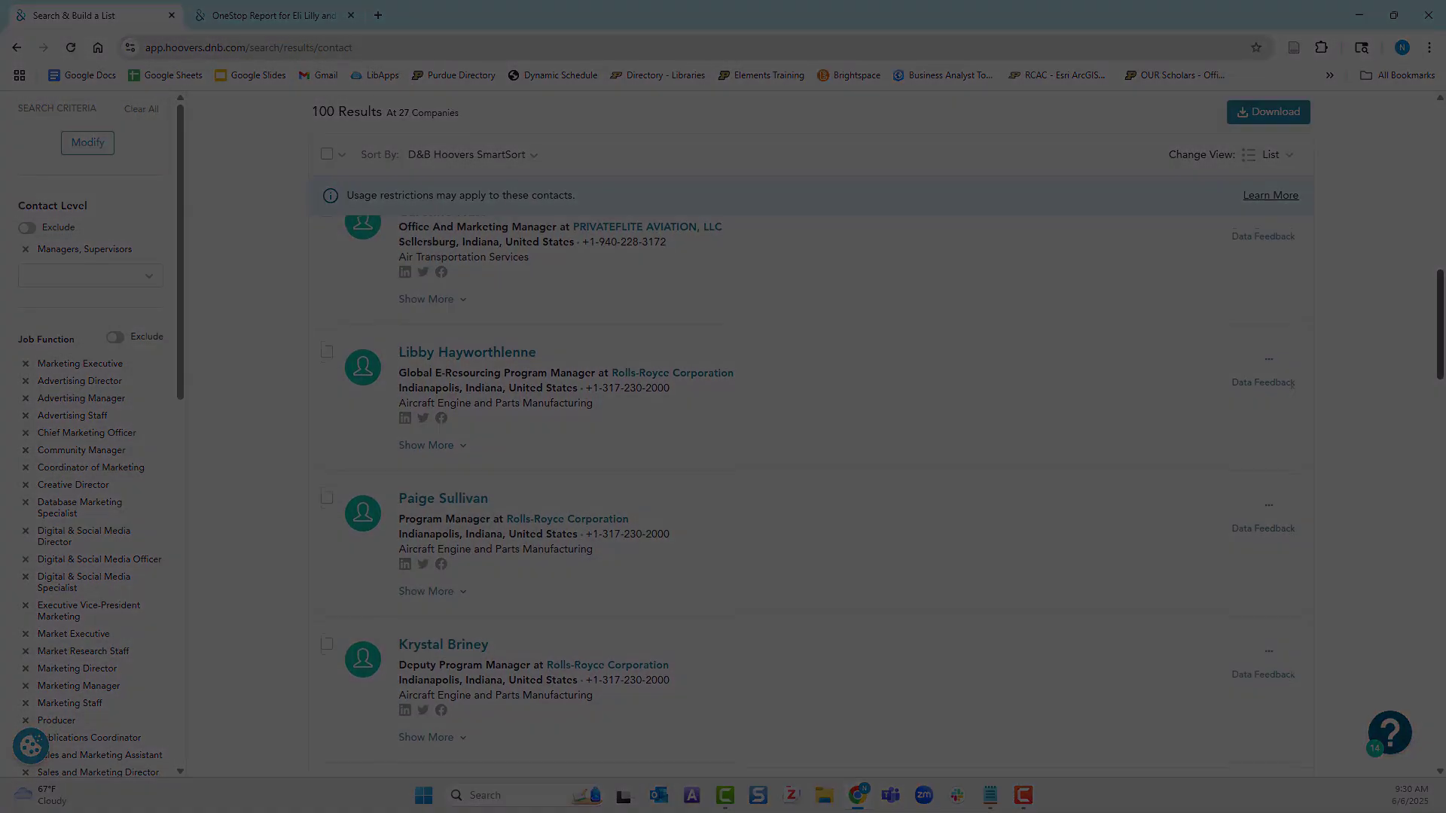